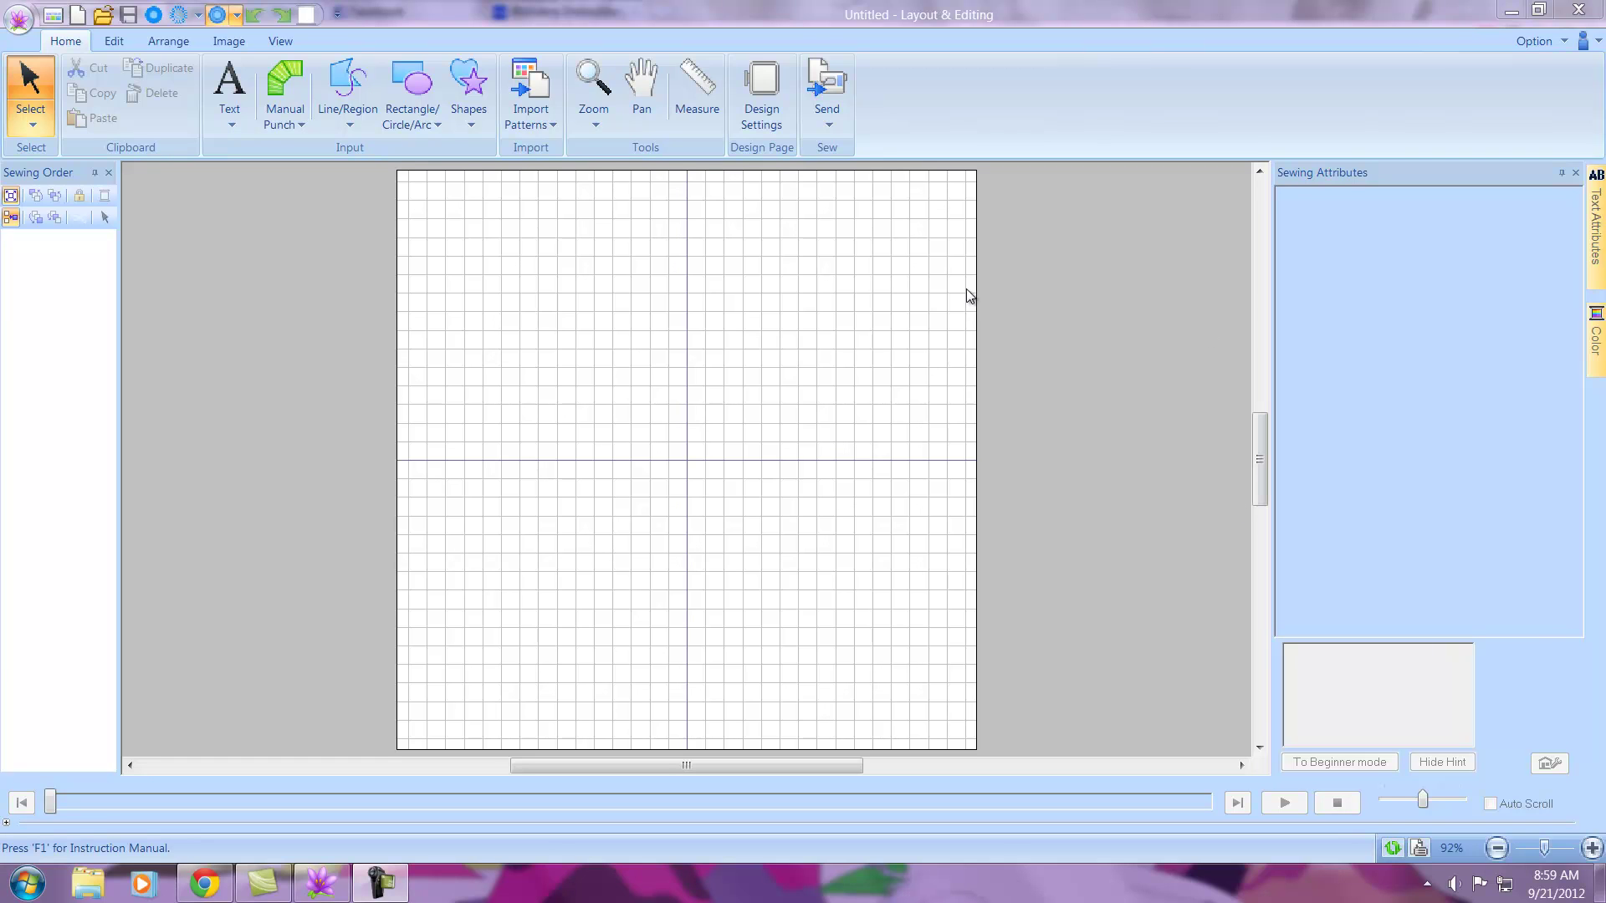
Set the design page to the 7-7/8" x 7-7/8" Quilt Frame hoop.
{"action": "left_click", "coordinate": [763, 87]}
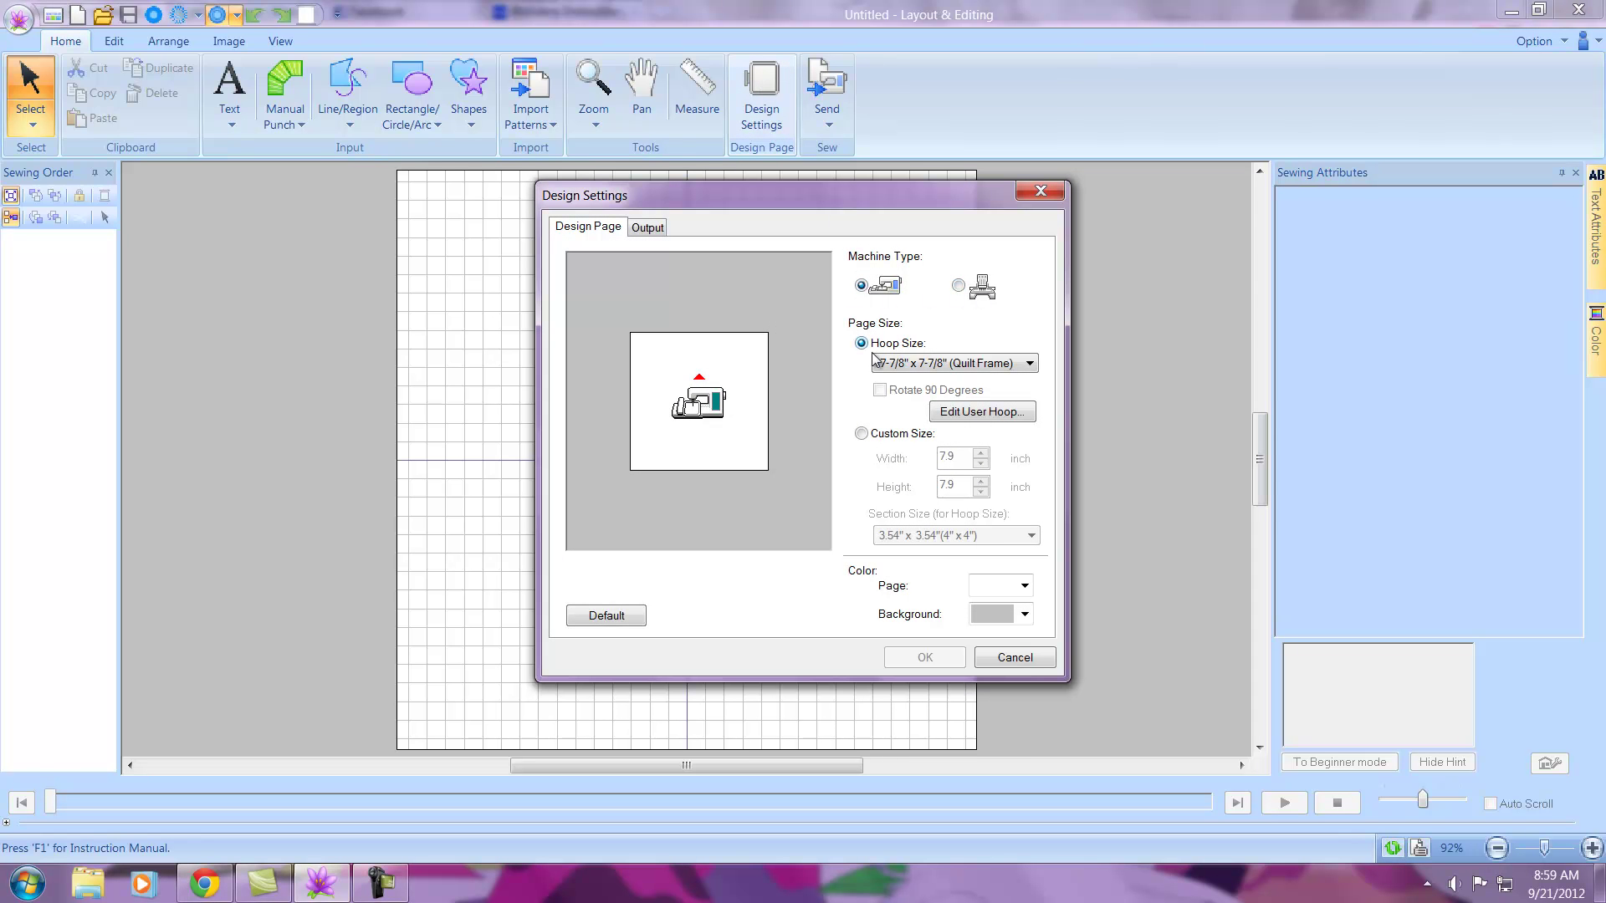
{"action": "left_click", "coordinate": [1029, 363]}
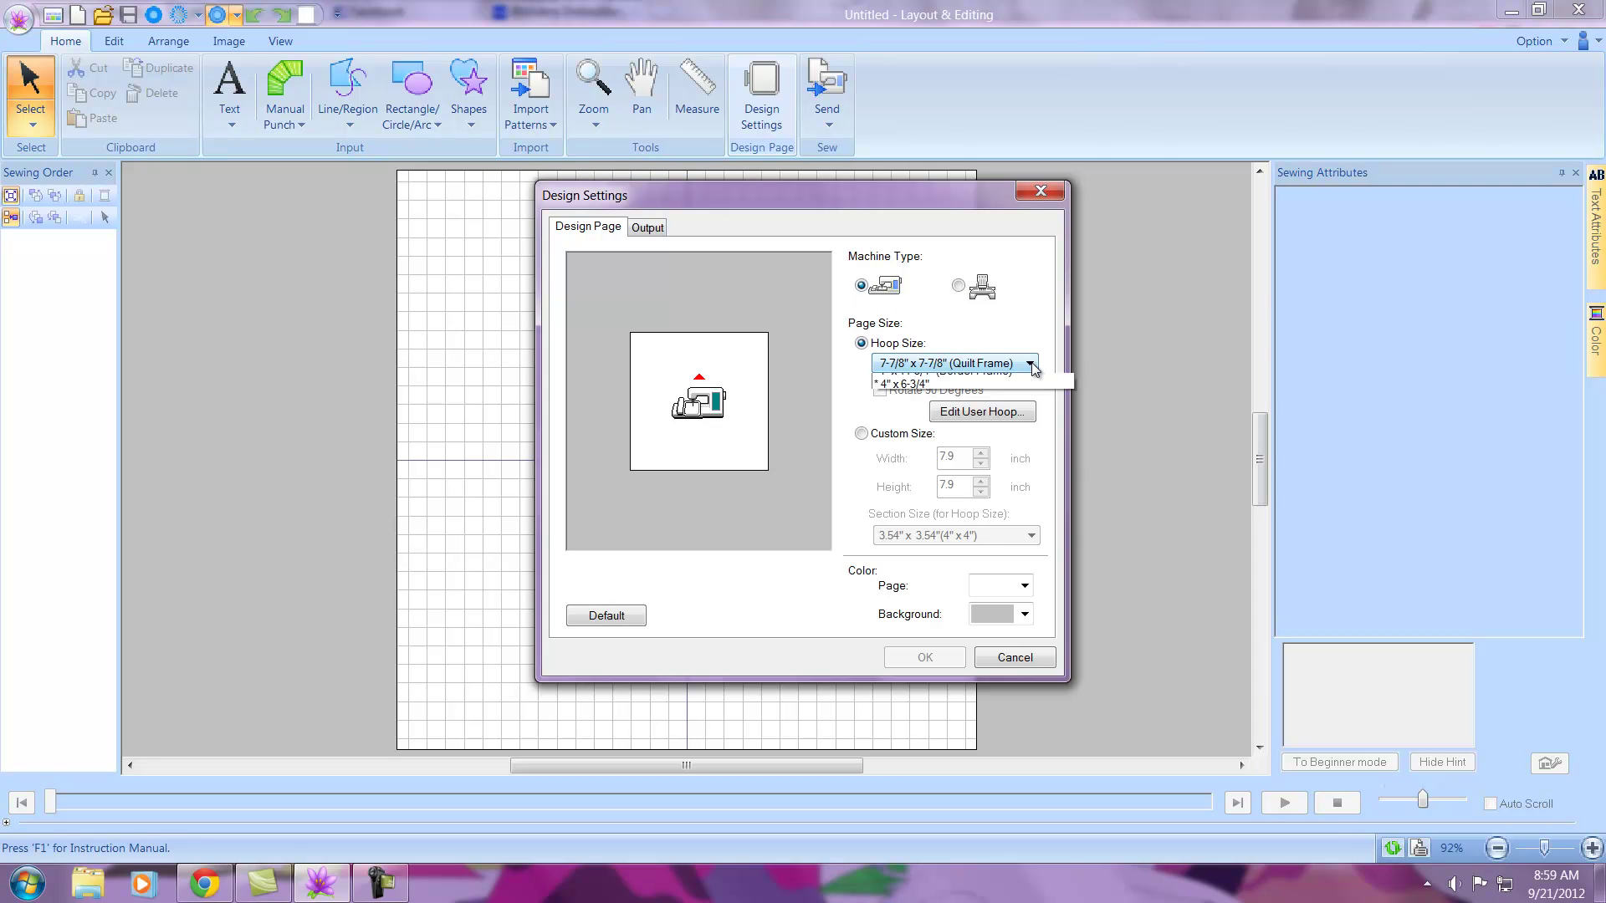
{"action": "left_click", "coordinate": [917, 462]}
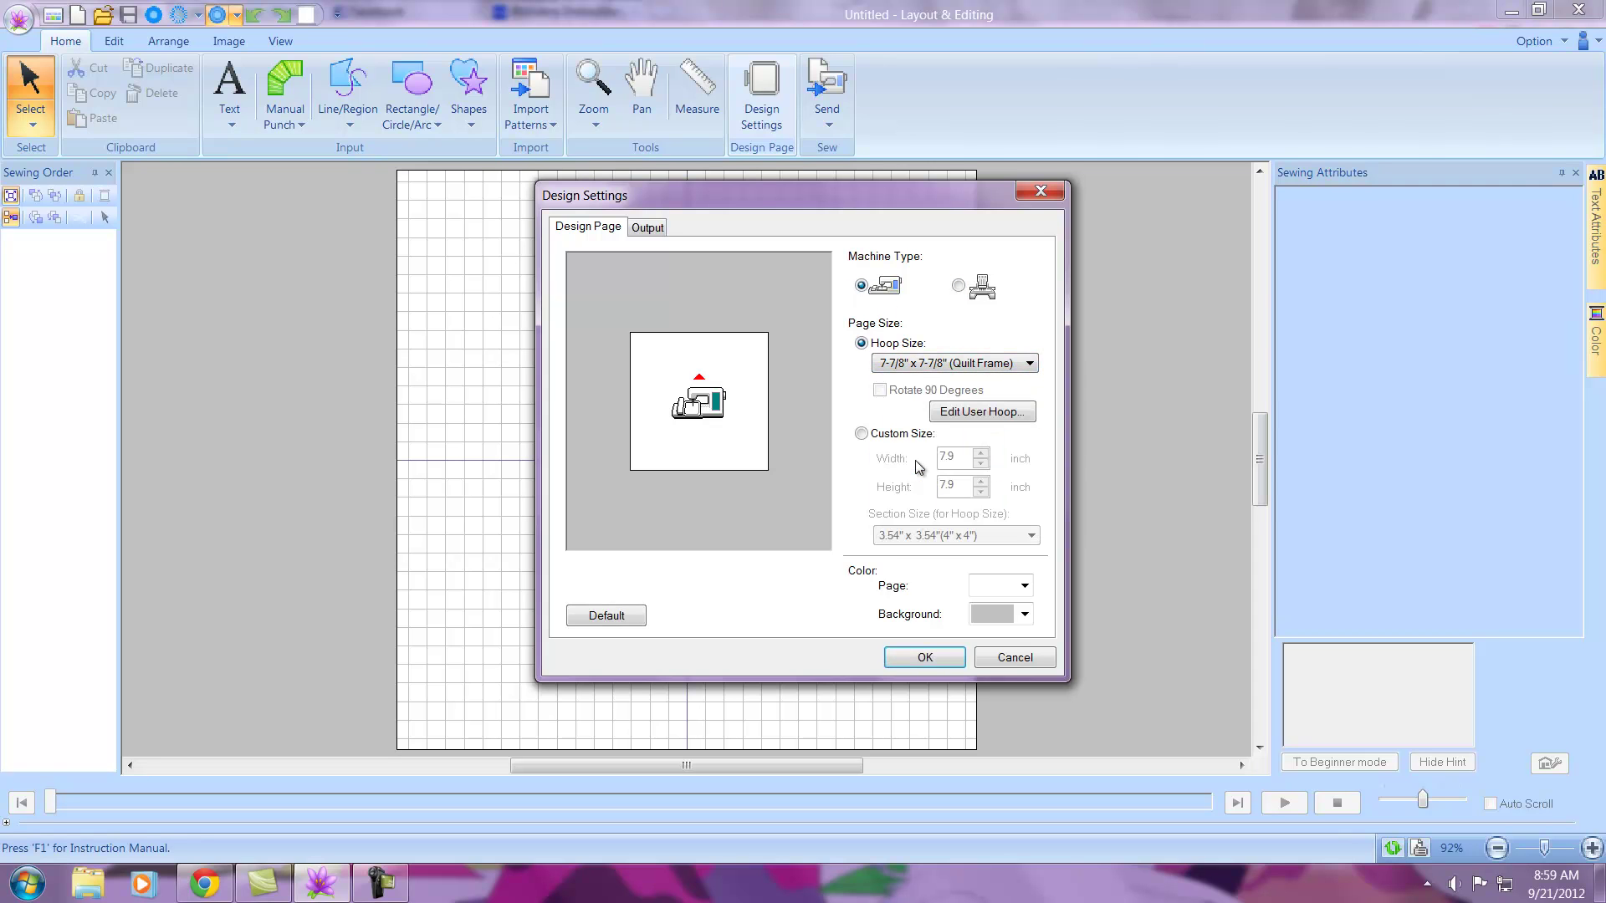
{"action": "left_click", "coordinate": [925, 657]}
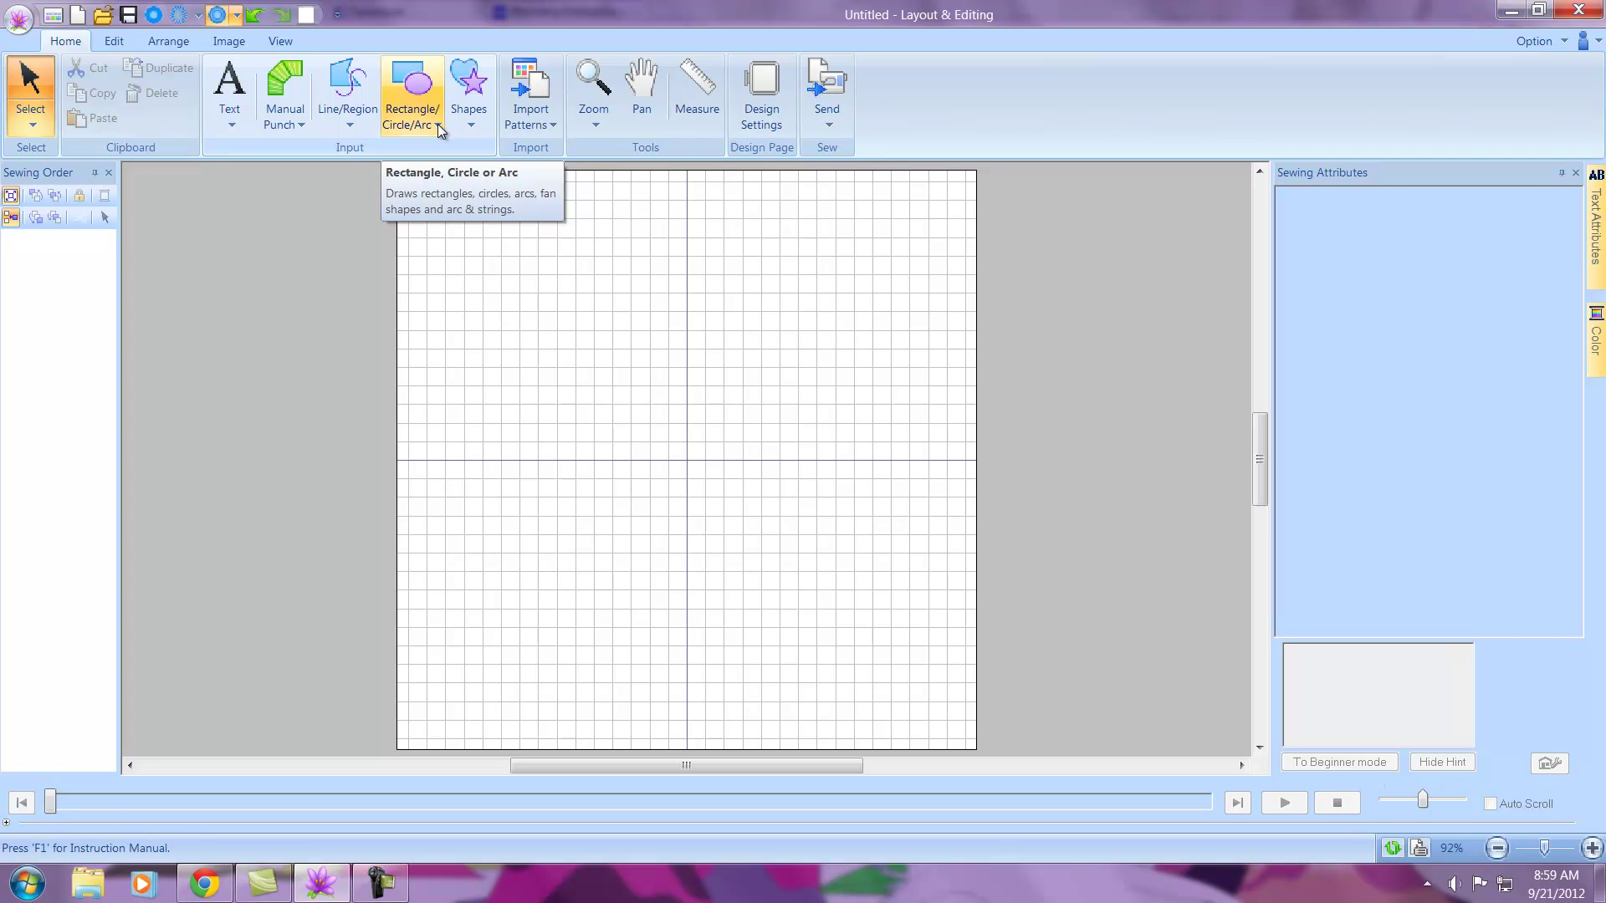
Draw a red fill rectangle across the whole hoop with Line sew turned off.
{"action": "left_click", "coordinate": [415, 93]}
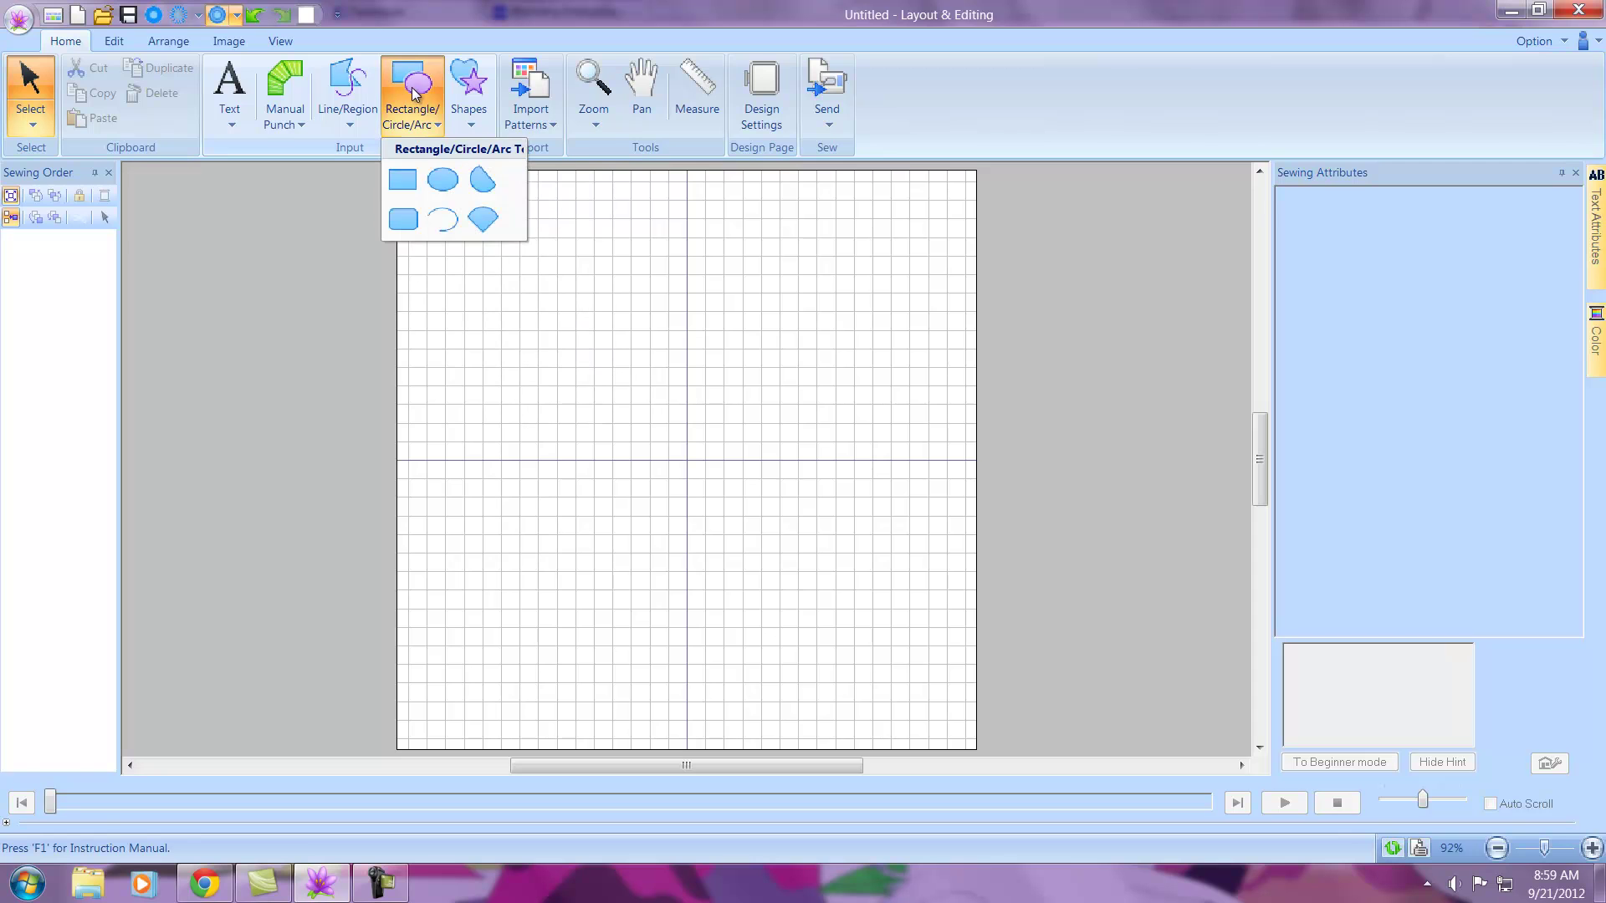
{"action": "left_click", "coordinate": [400, 187]}
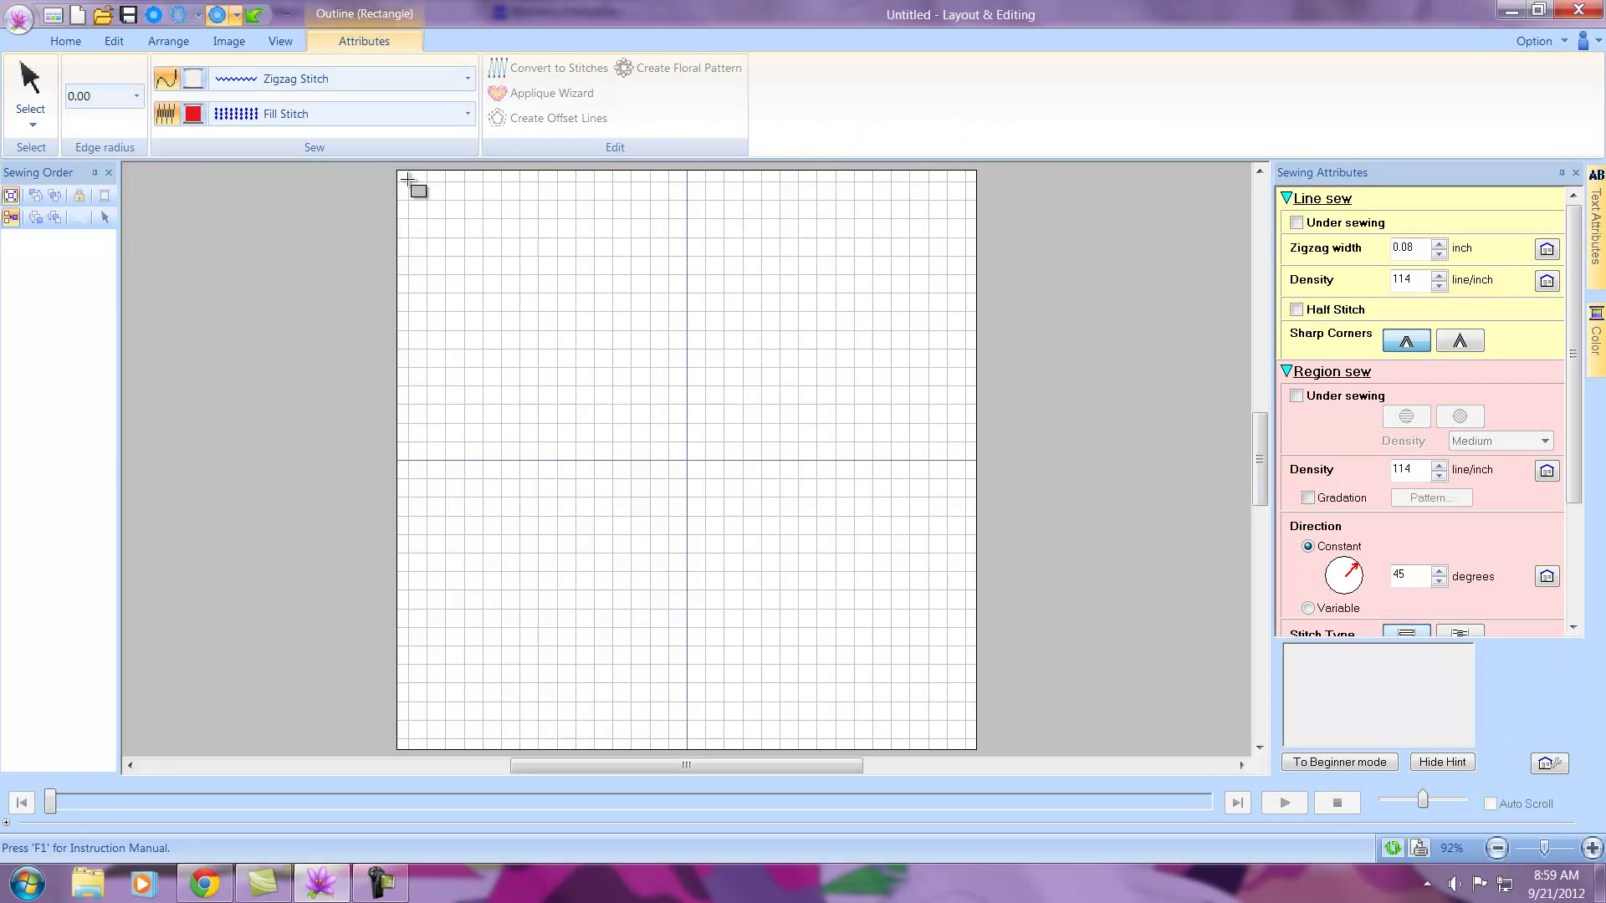
{"action": "left_click_drag", "start_coordinate": [407, 178], "coordinate": [967, 740]}
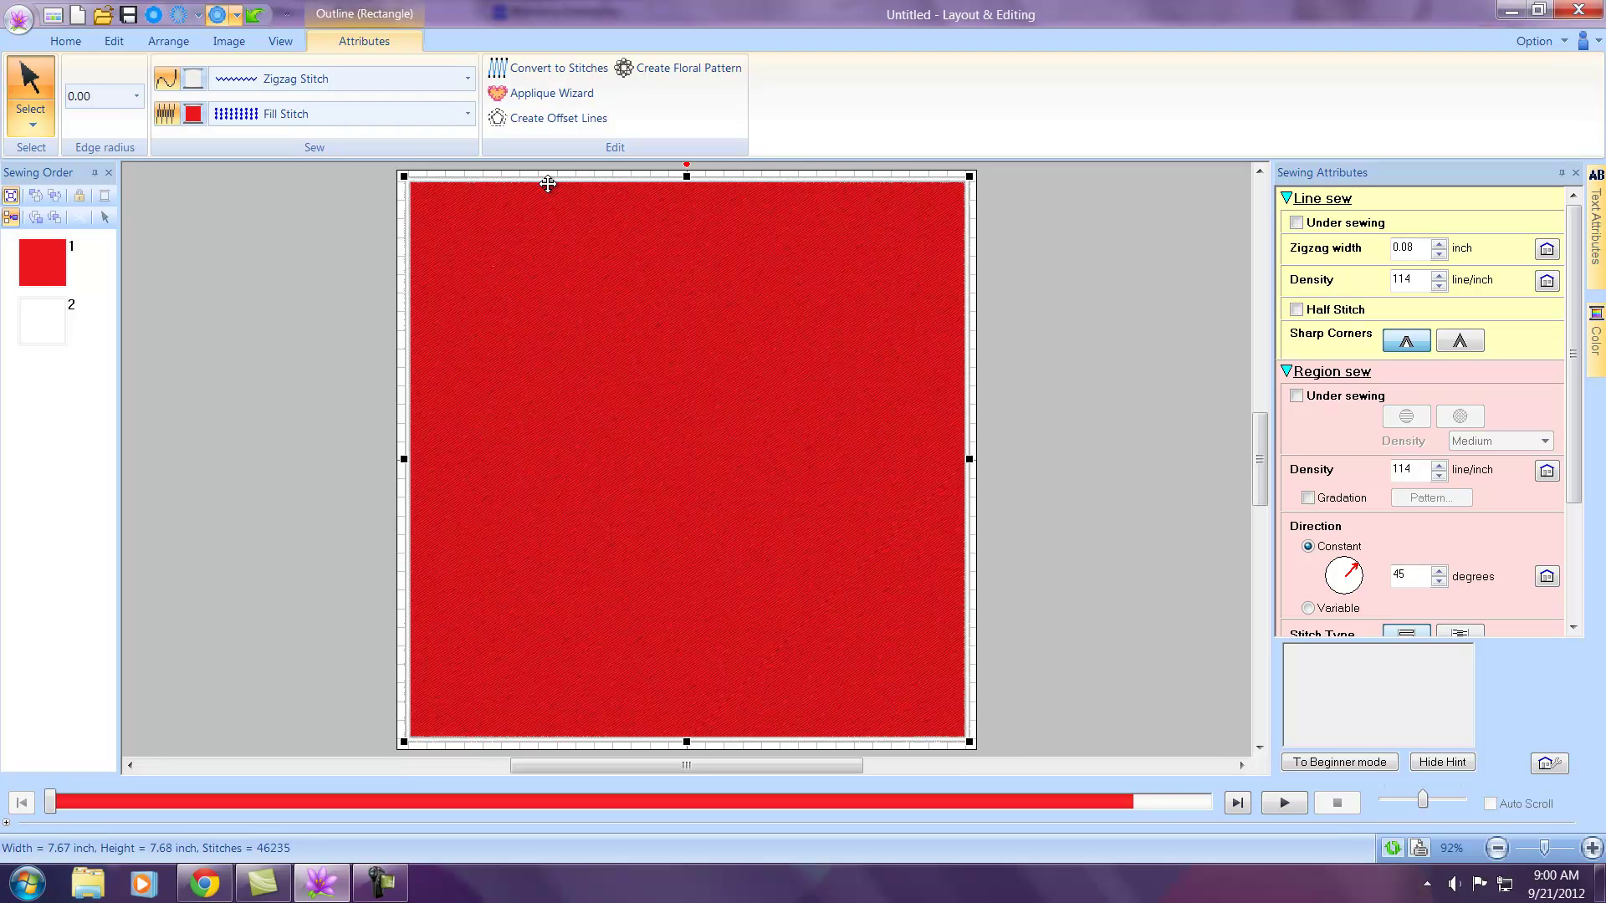
{"action": "left_click", "coordinate": [167, 80]}
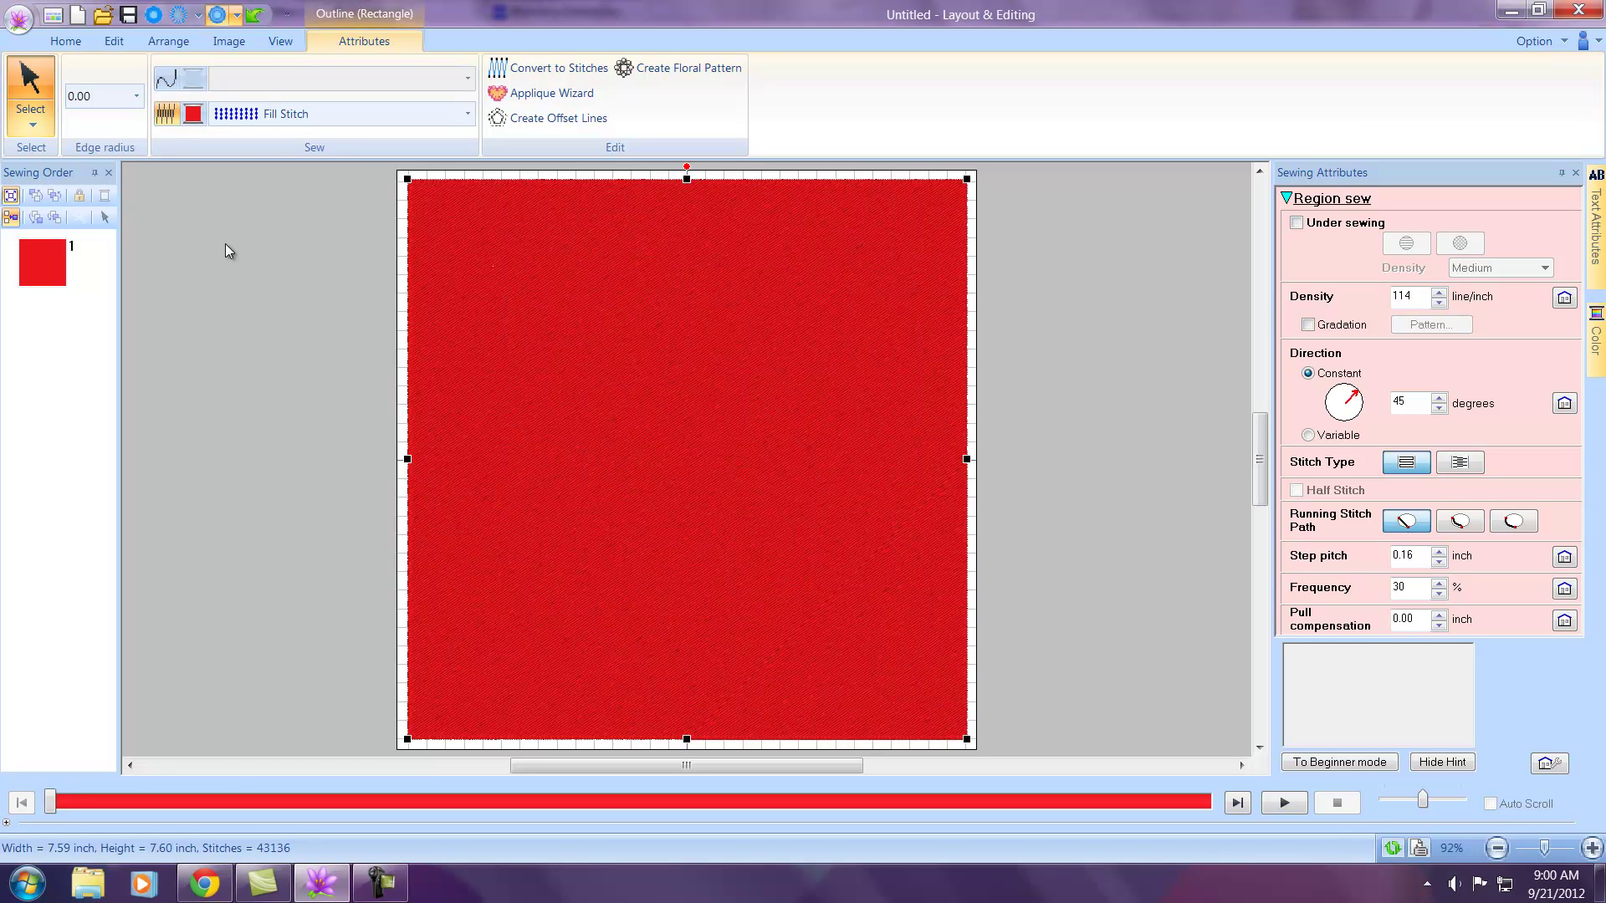
Import the sunflower pattern from the Floral1 design library category and close the Import window.
{"action": "left_click", "coordinate": [57, 37]}
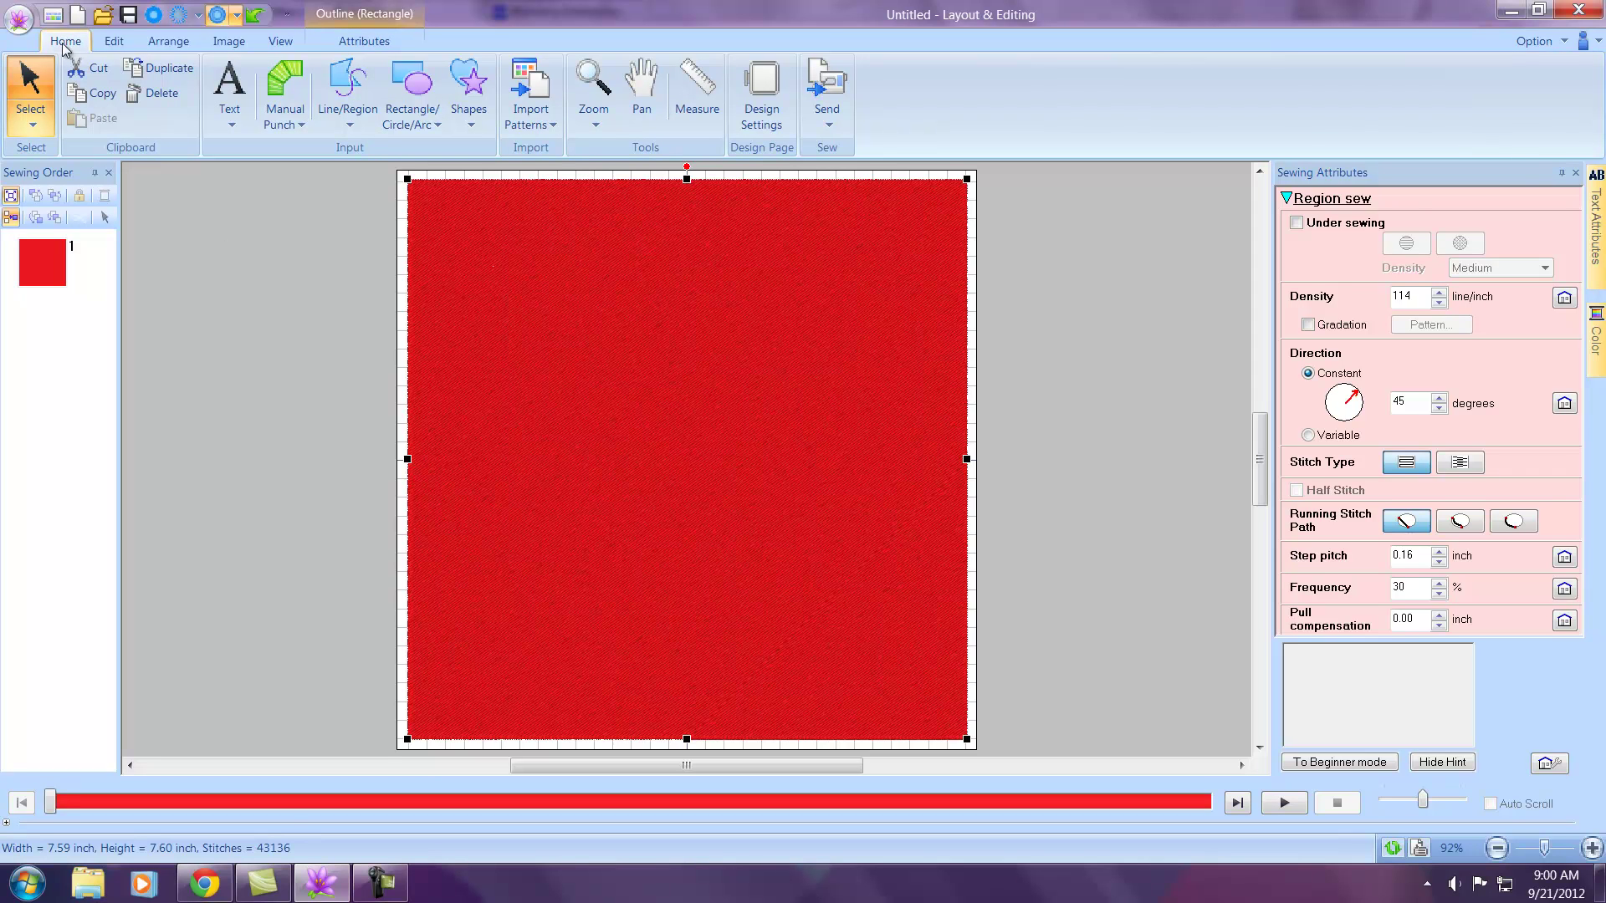
{"action": "left_click", "coordinate": [552, 127]}
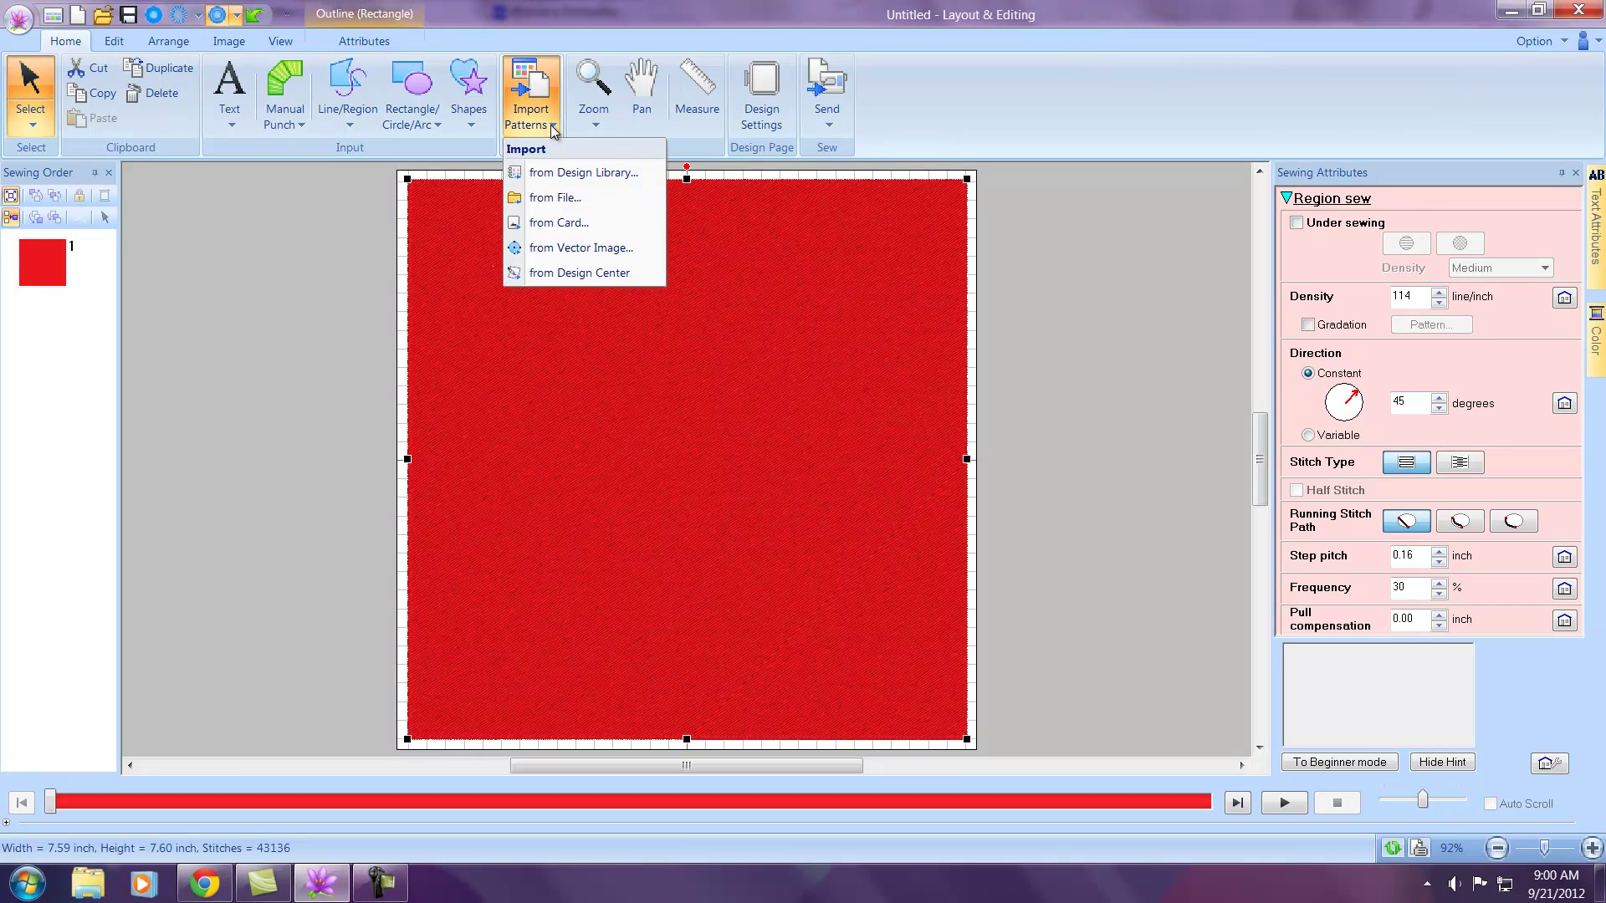
{"action": "left_click", "coordinate": [545, 175]}
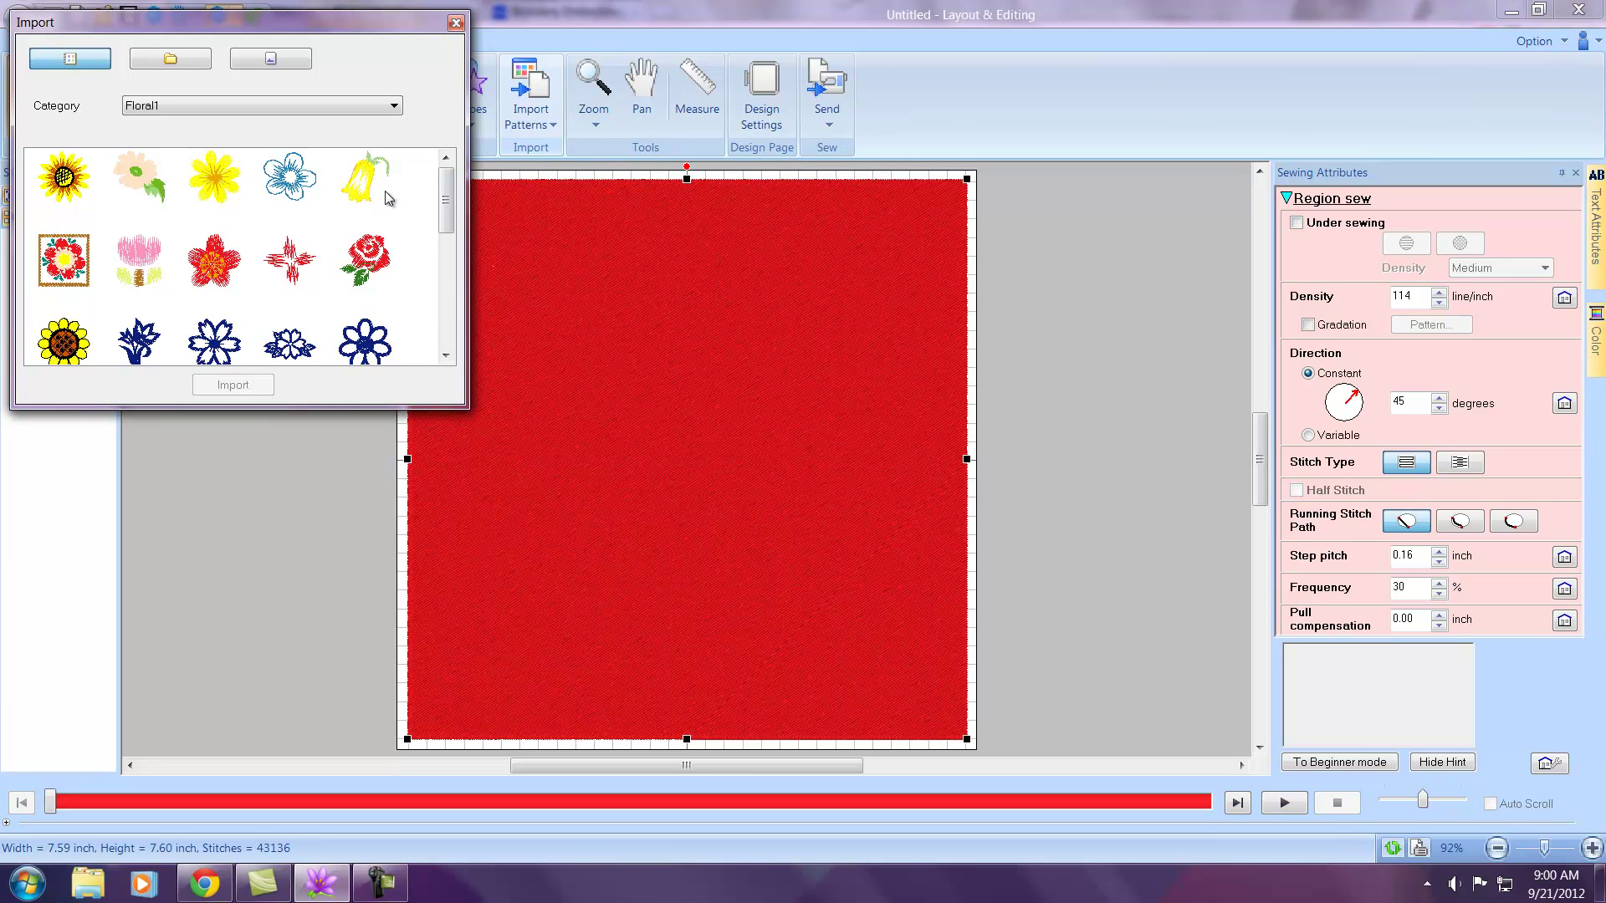
{"action": "left_click", "coordinate": [62, 347]}
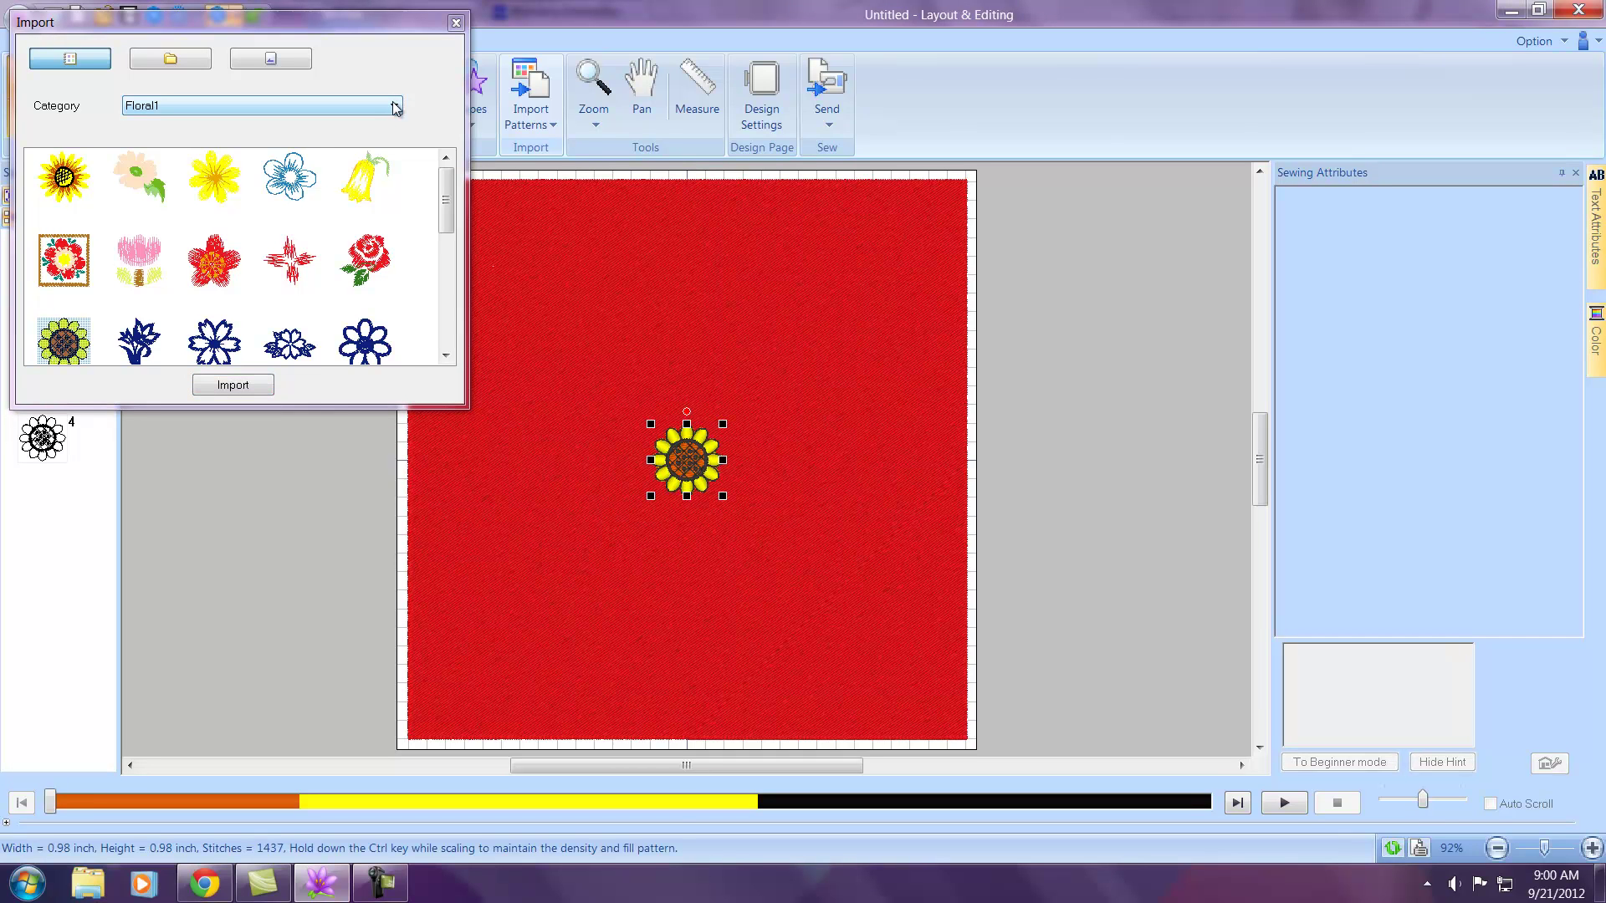
{"action": "left_click", "coordinate": [398, 106]}
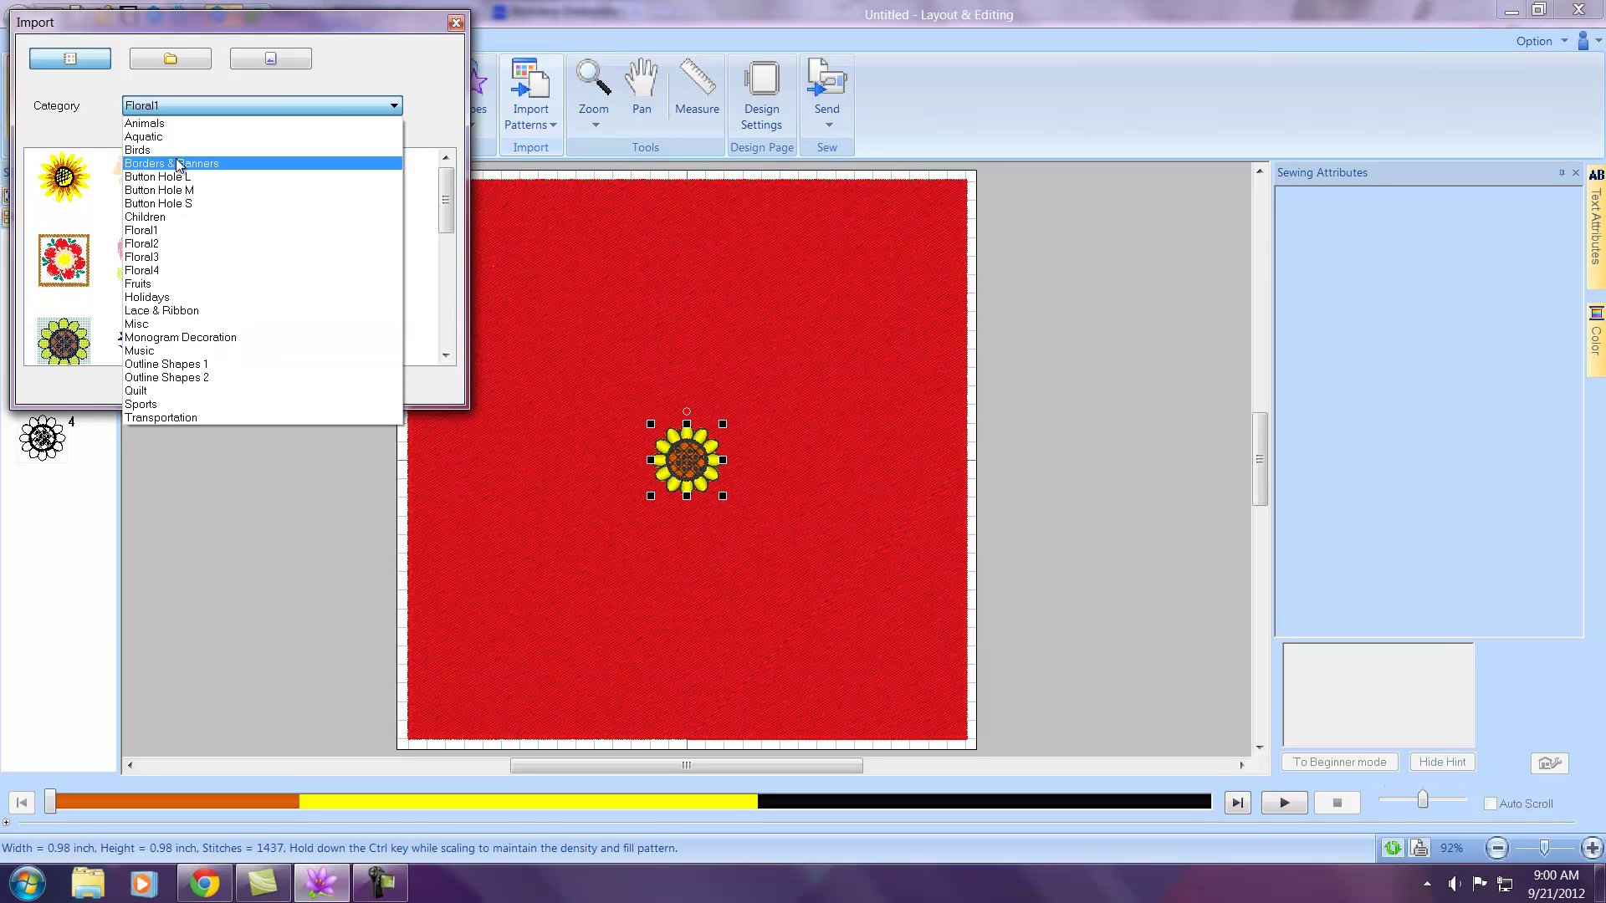
{"action": "left_click", "coordinate": [410, 64]}
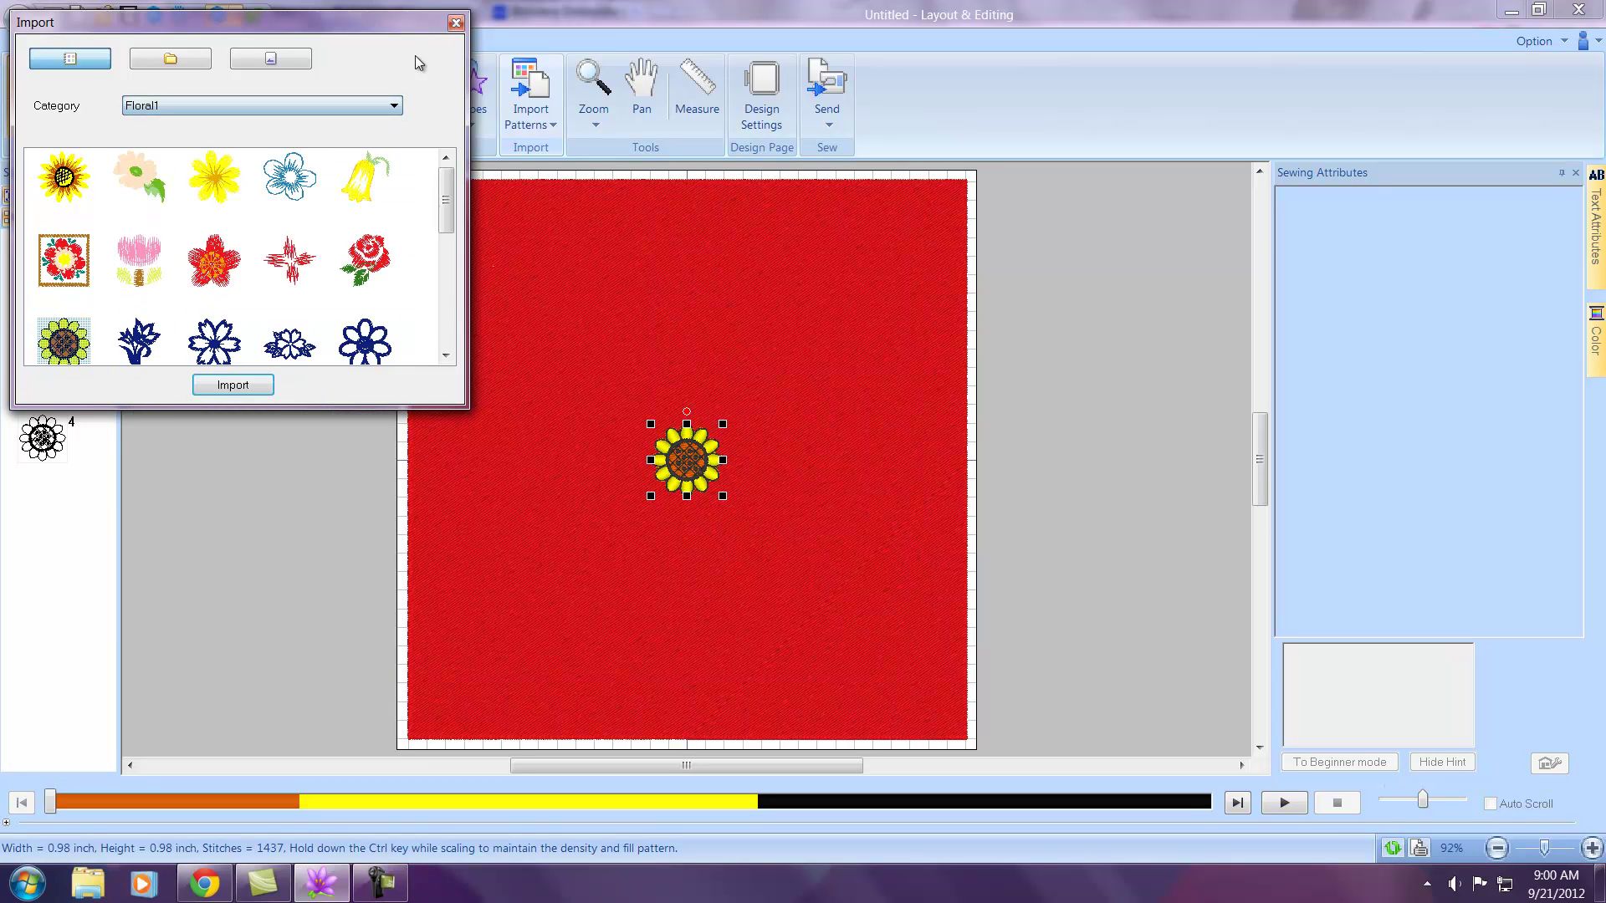
{"action": "left_click", "coordinate": [456, 24]}
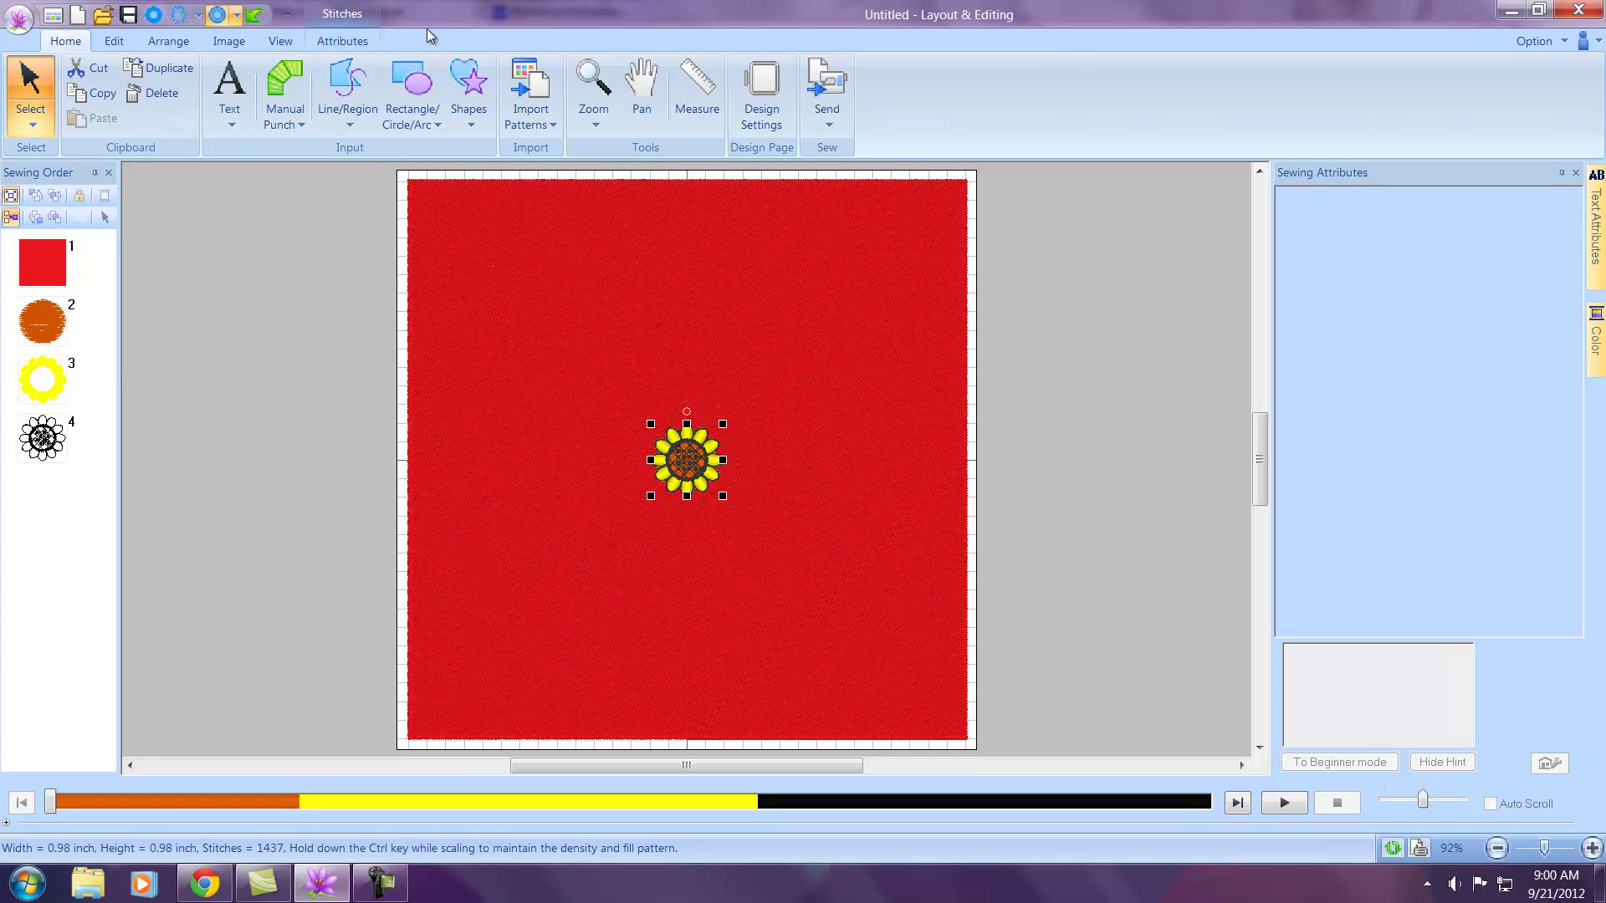
Resize the sunflower to 5 x 5 inches, keeping its aspect ratio.
{"action": "left_click", "coordinate": [113, 42]}
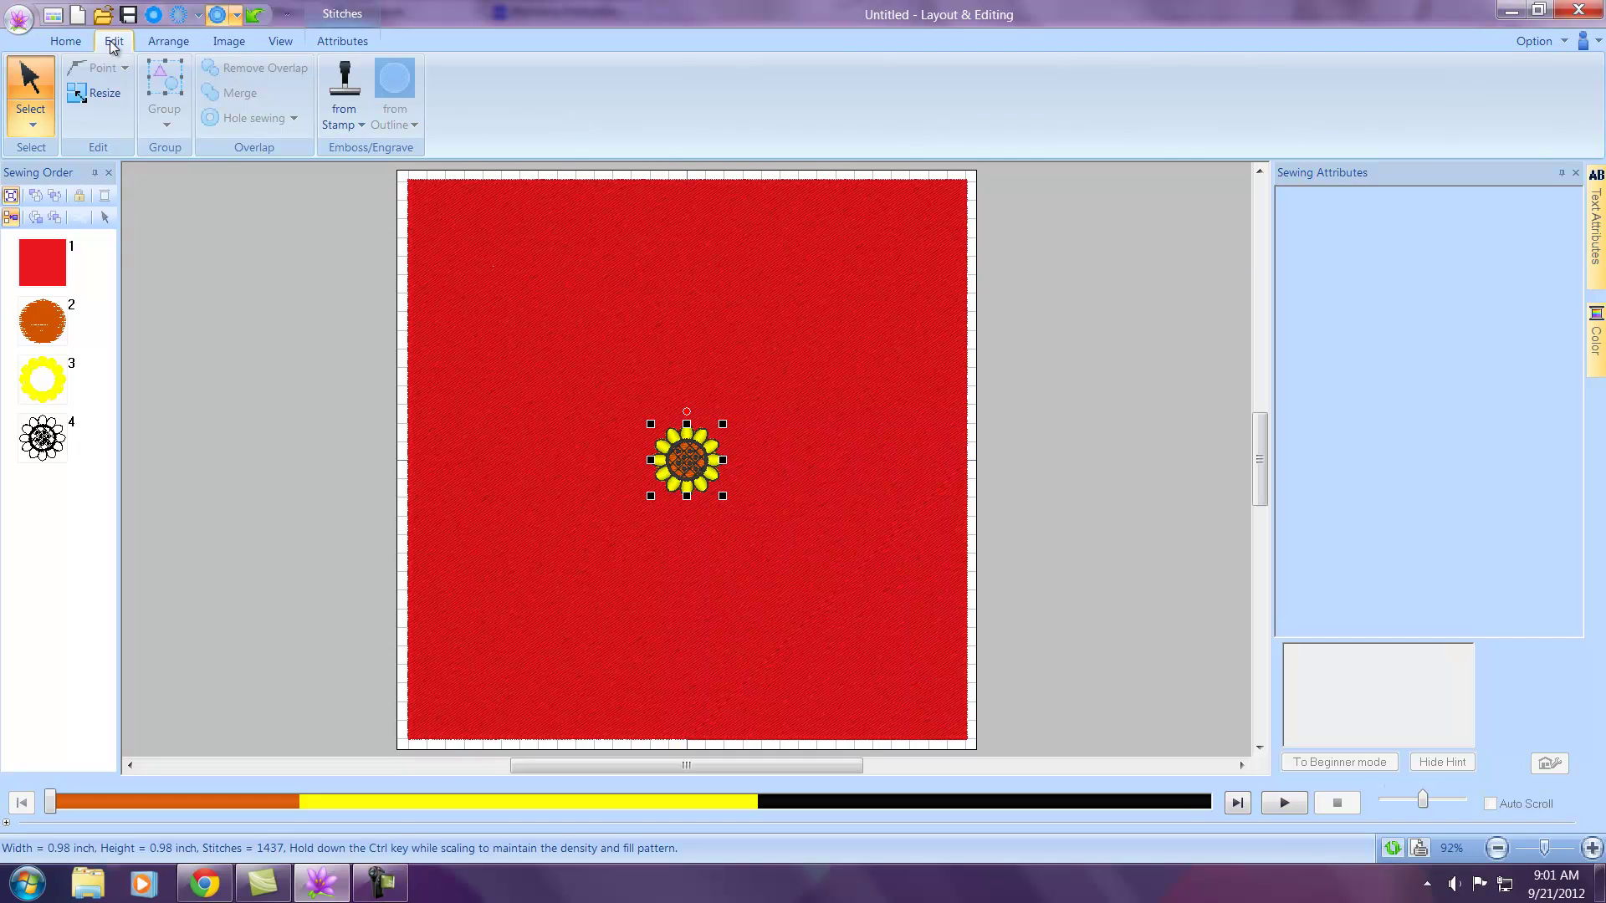
{"action": "left_click", "coordinate": [98, 95]}
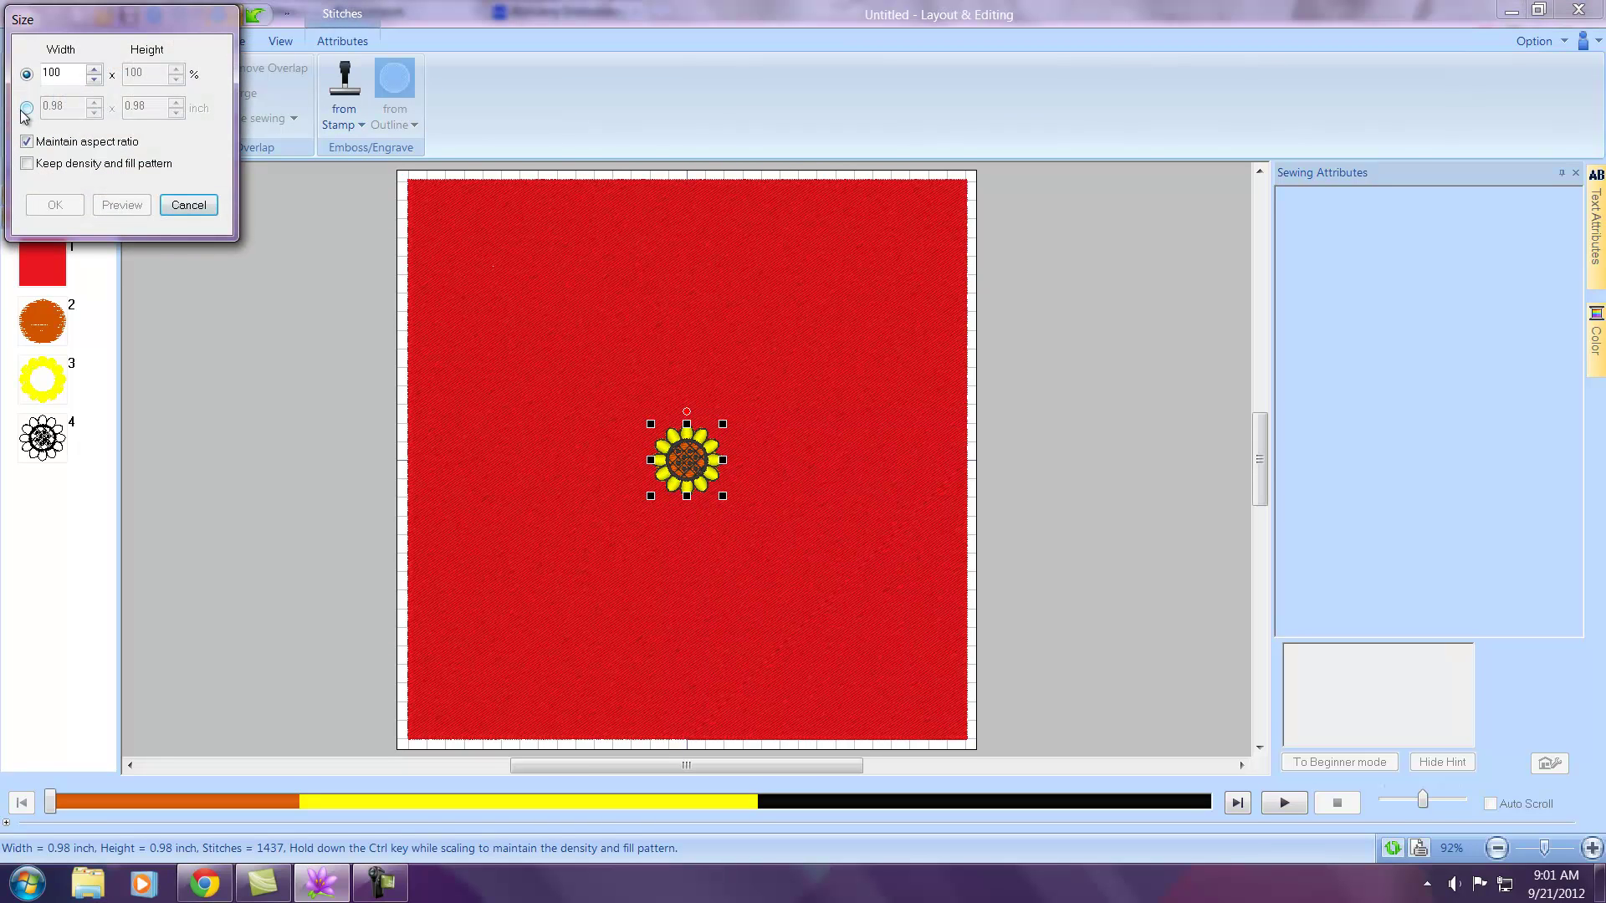
{"action": "left_click", "coordinate": [30, 109]}
{"action": "double_click", "coordinate": [35, 109]}
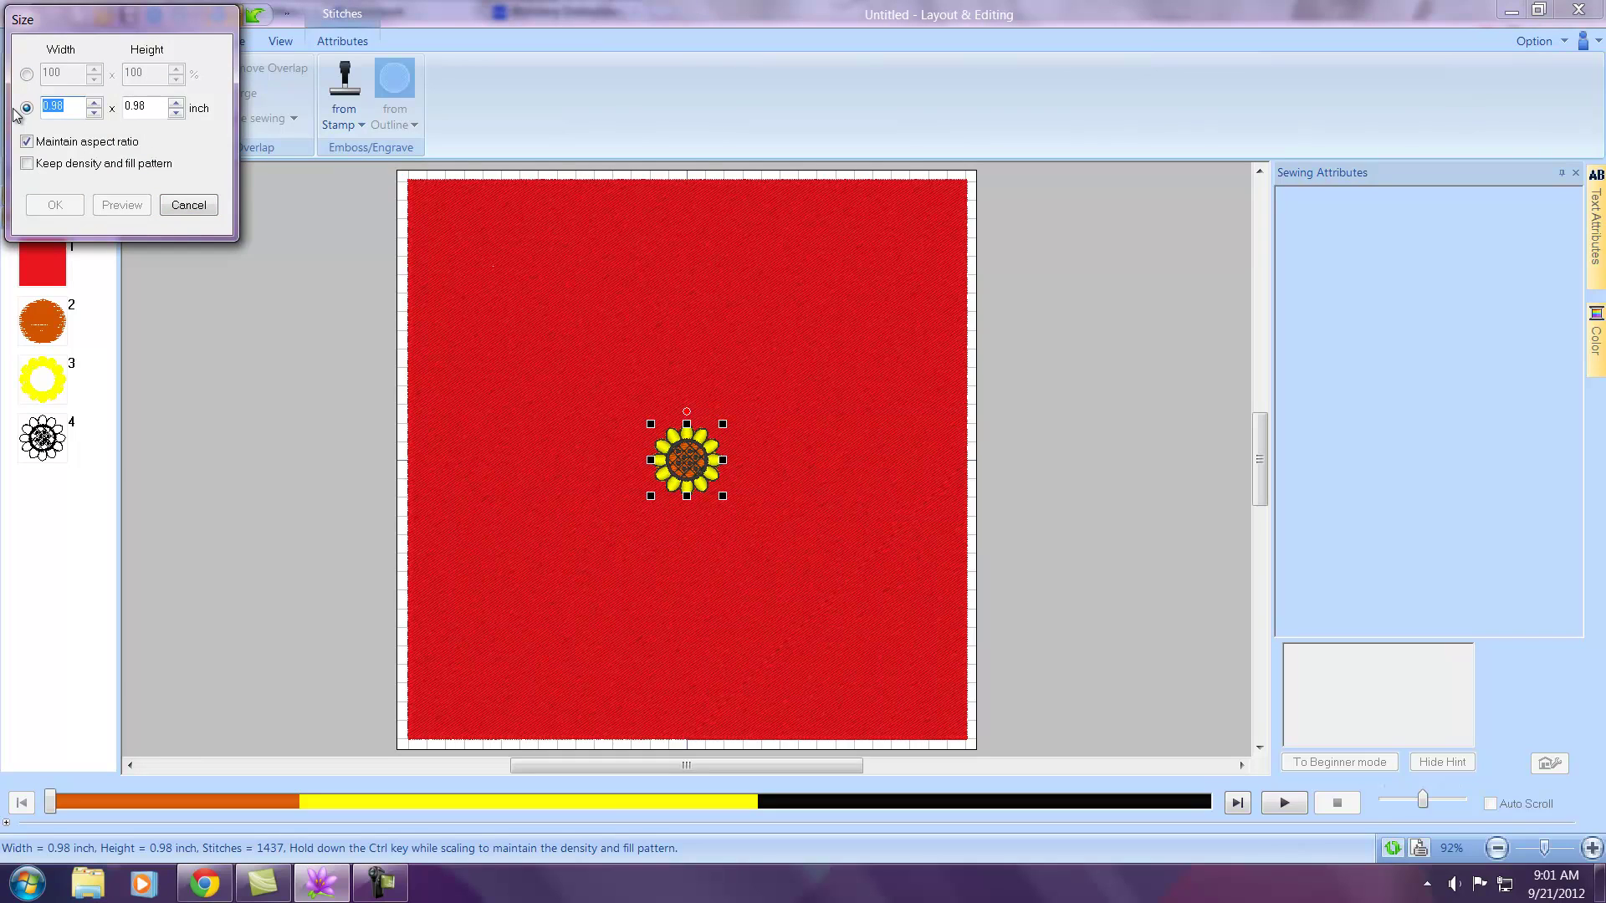
{"action": "type", "text": "5"}
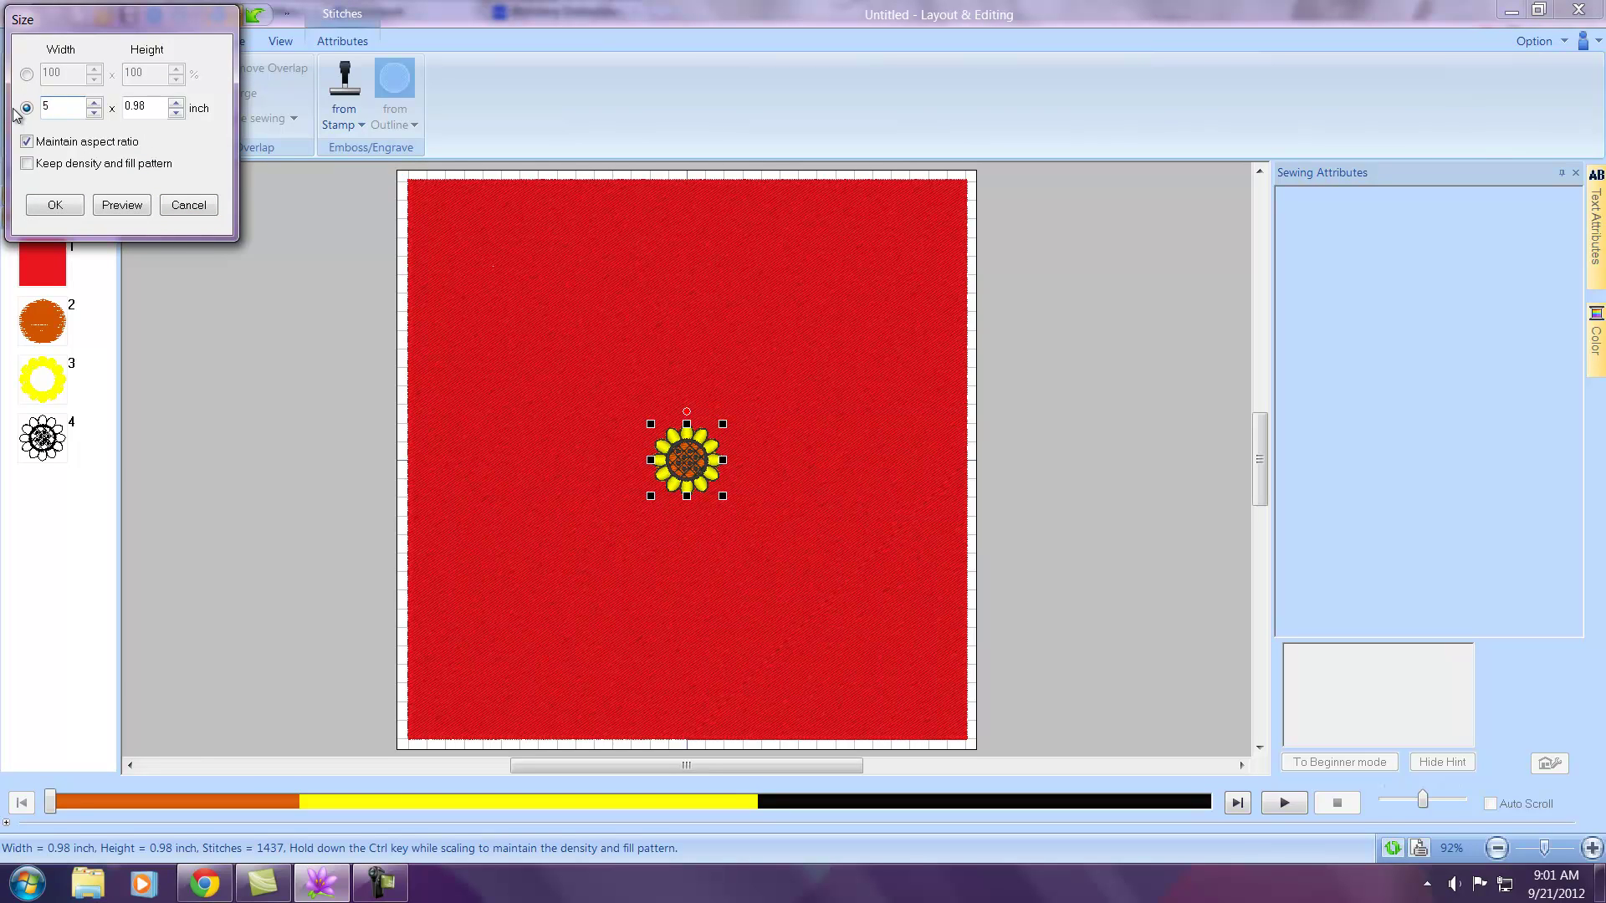
{"action": "key", "text": "Tab"}
{"action": "left_click", "coordinate": [51, 201]}
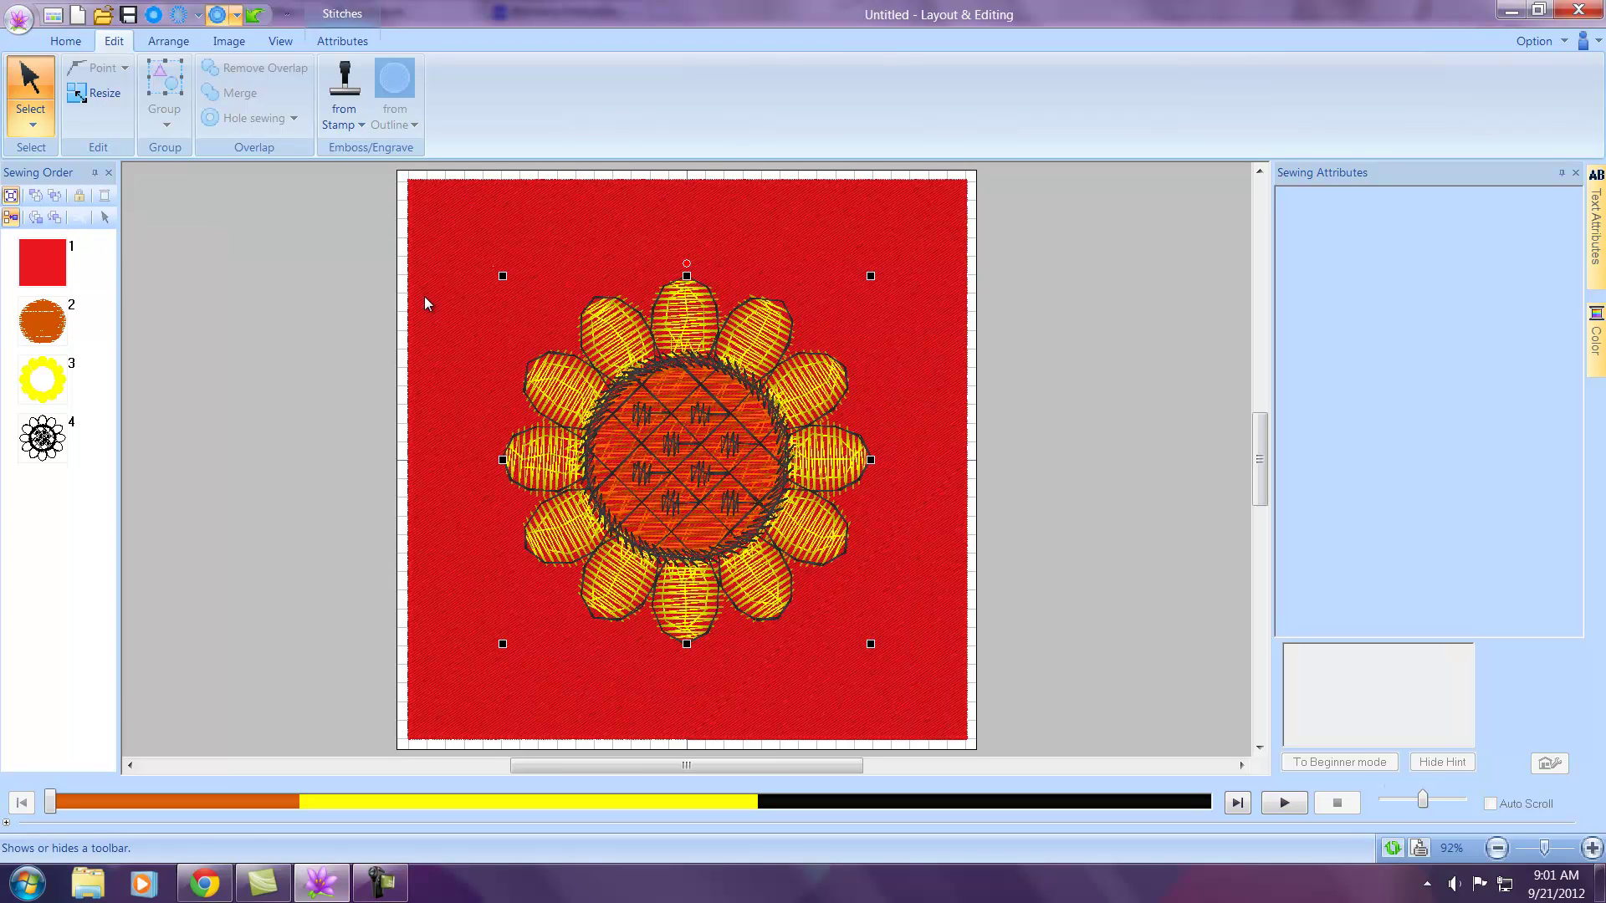
Start a Closed Curve region, tracing points around the sunflower's top and right petals.
{"action": "left_click", "coordinate": [199, 285]}
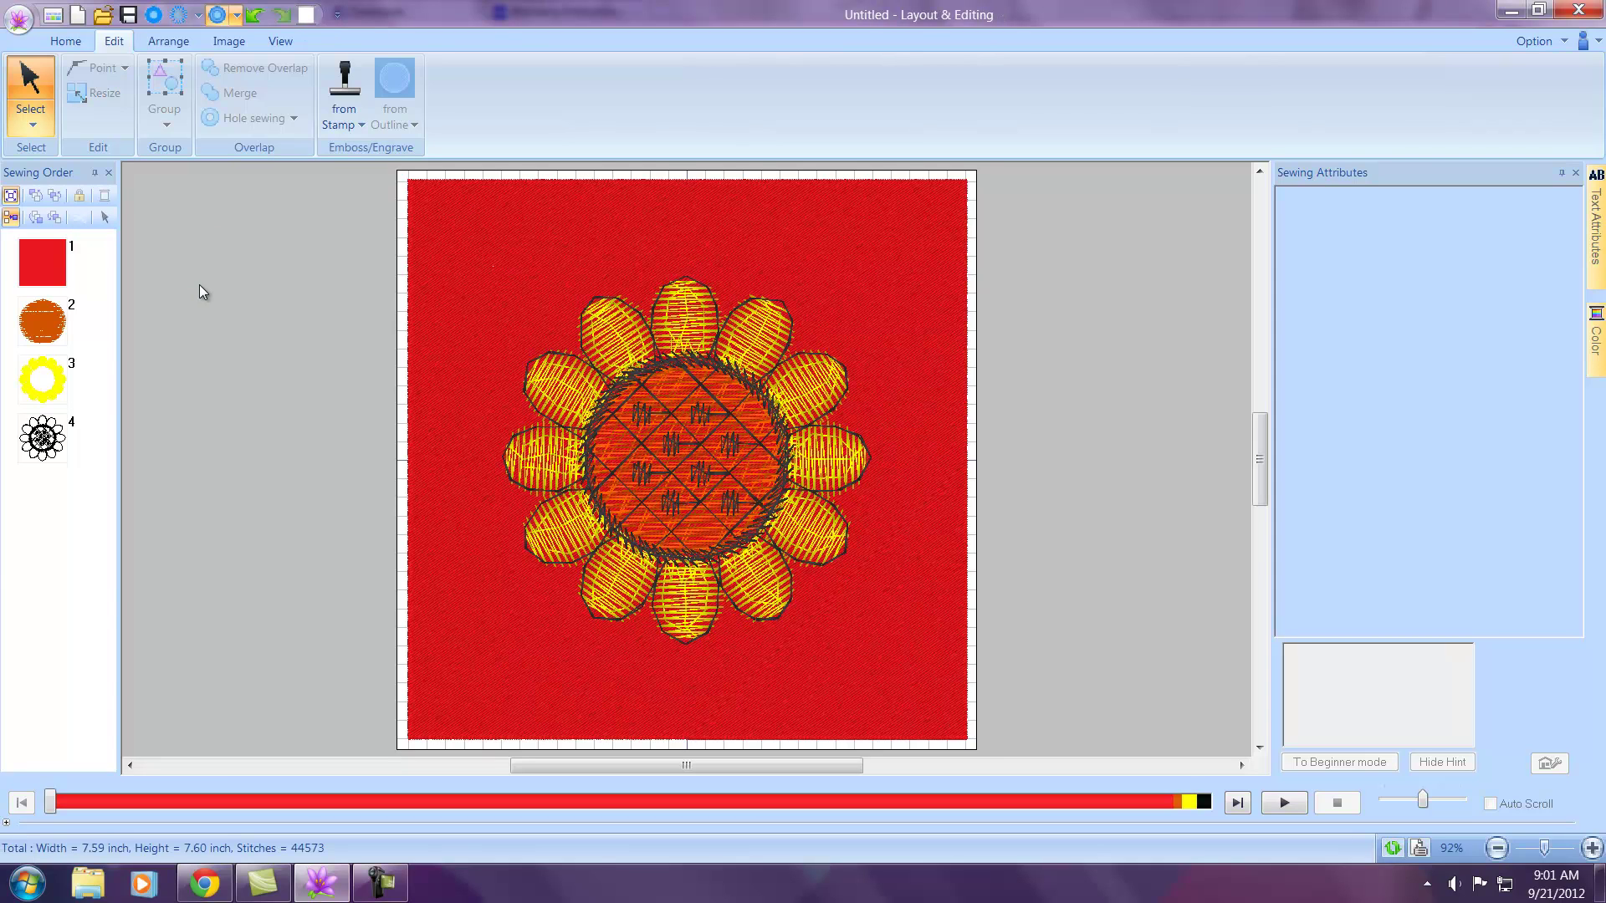
{"action": "left_click", "coordinate": [61, 46]}
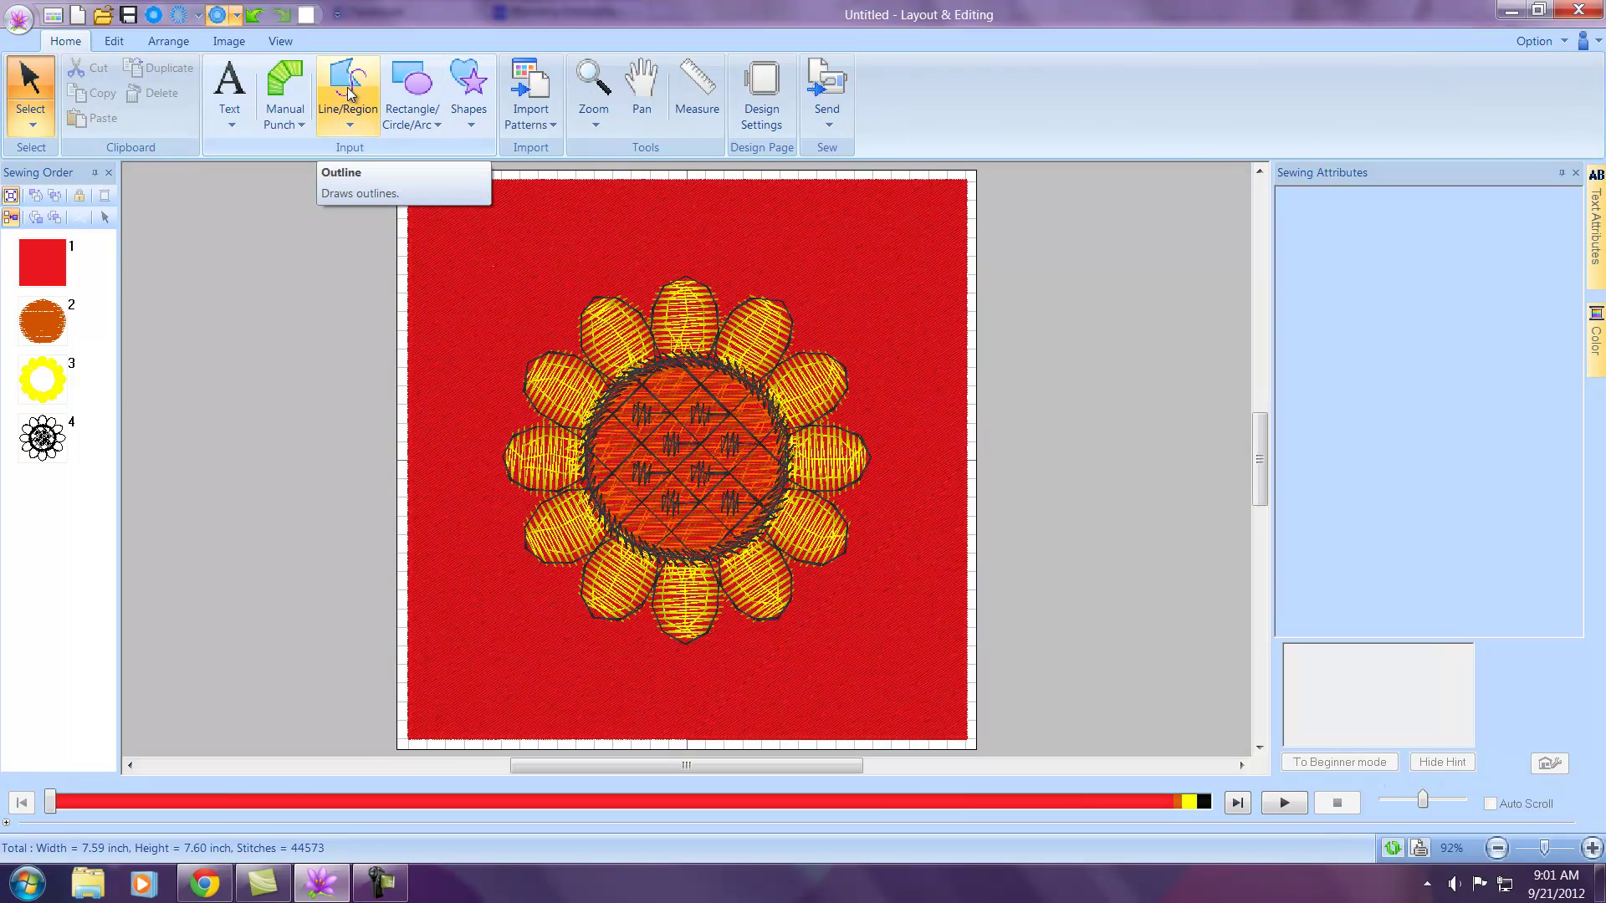
{"action": "left_click", "coordinate": [350, 129]}
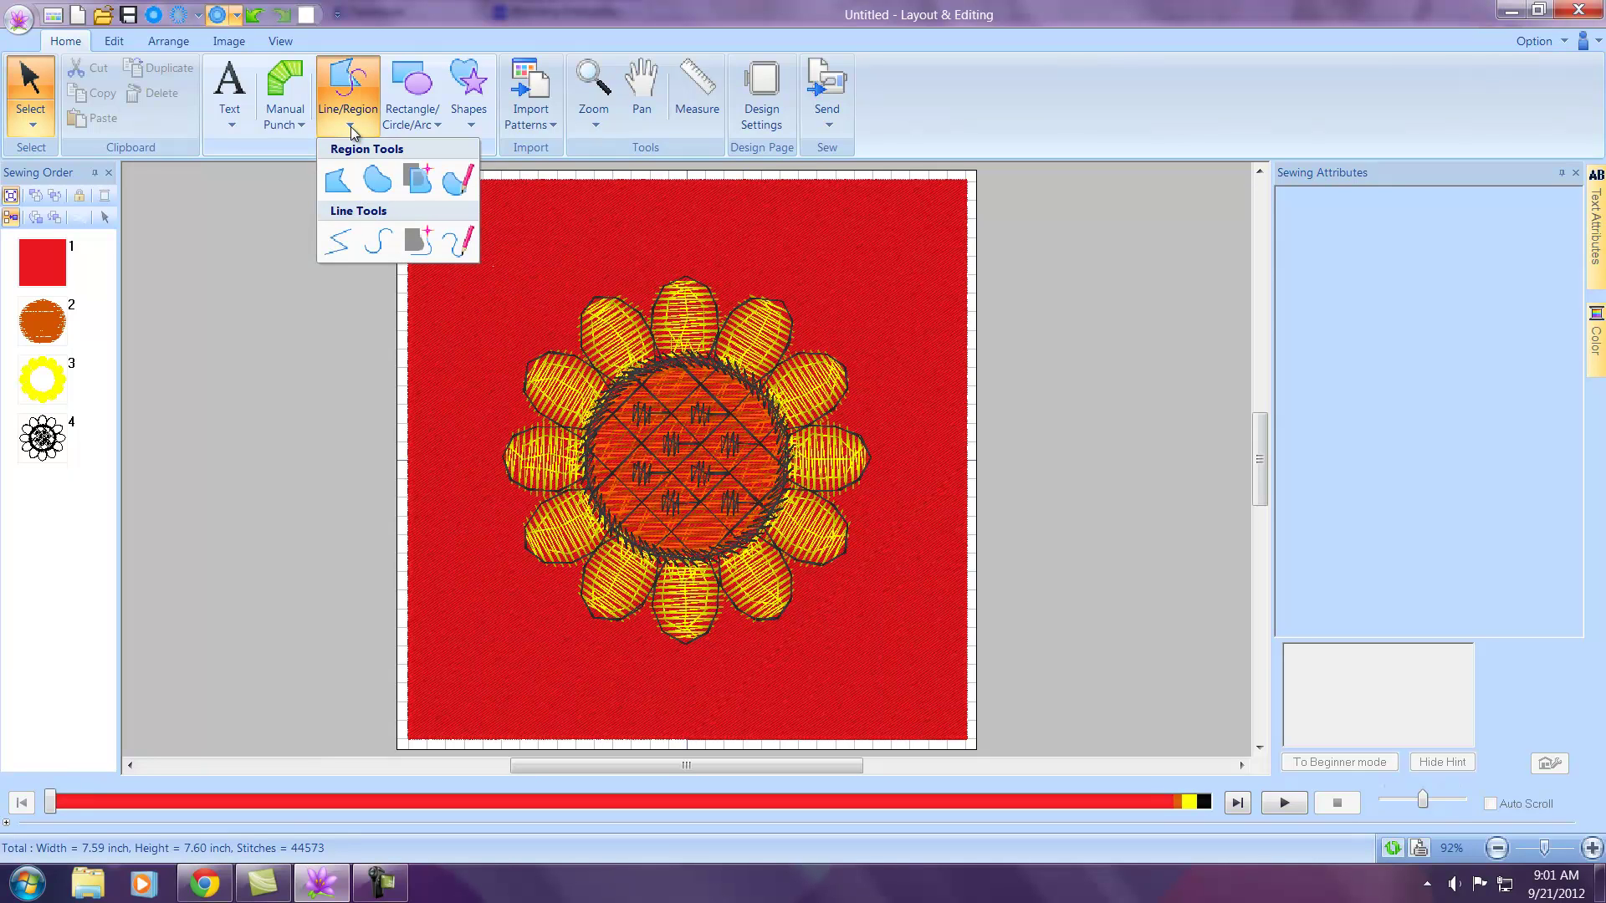
{"action": "left_click", "coordinate": [377, 194]}
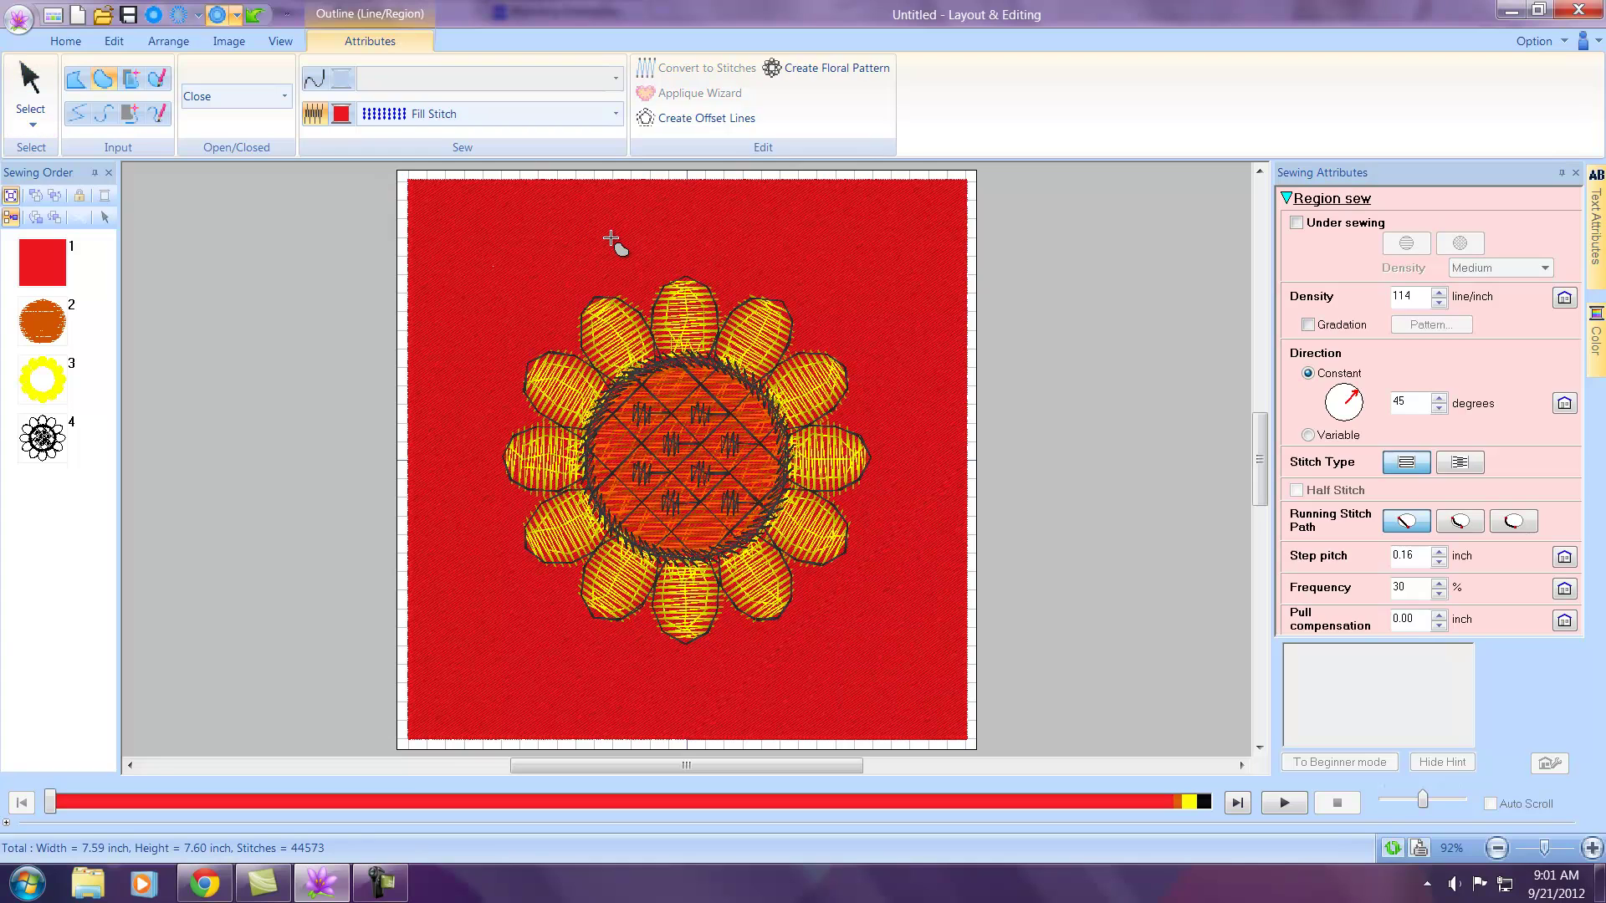
{"action": "left_click", "coordinate": [685, 268]}
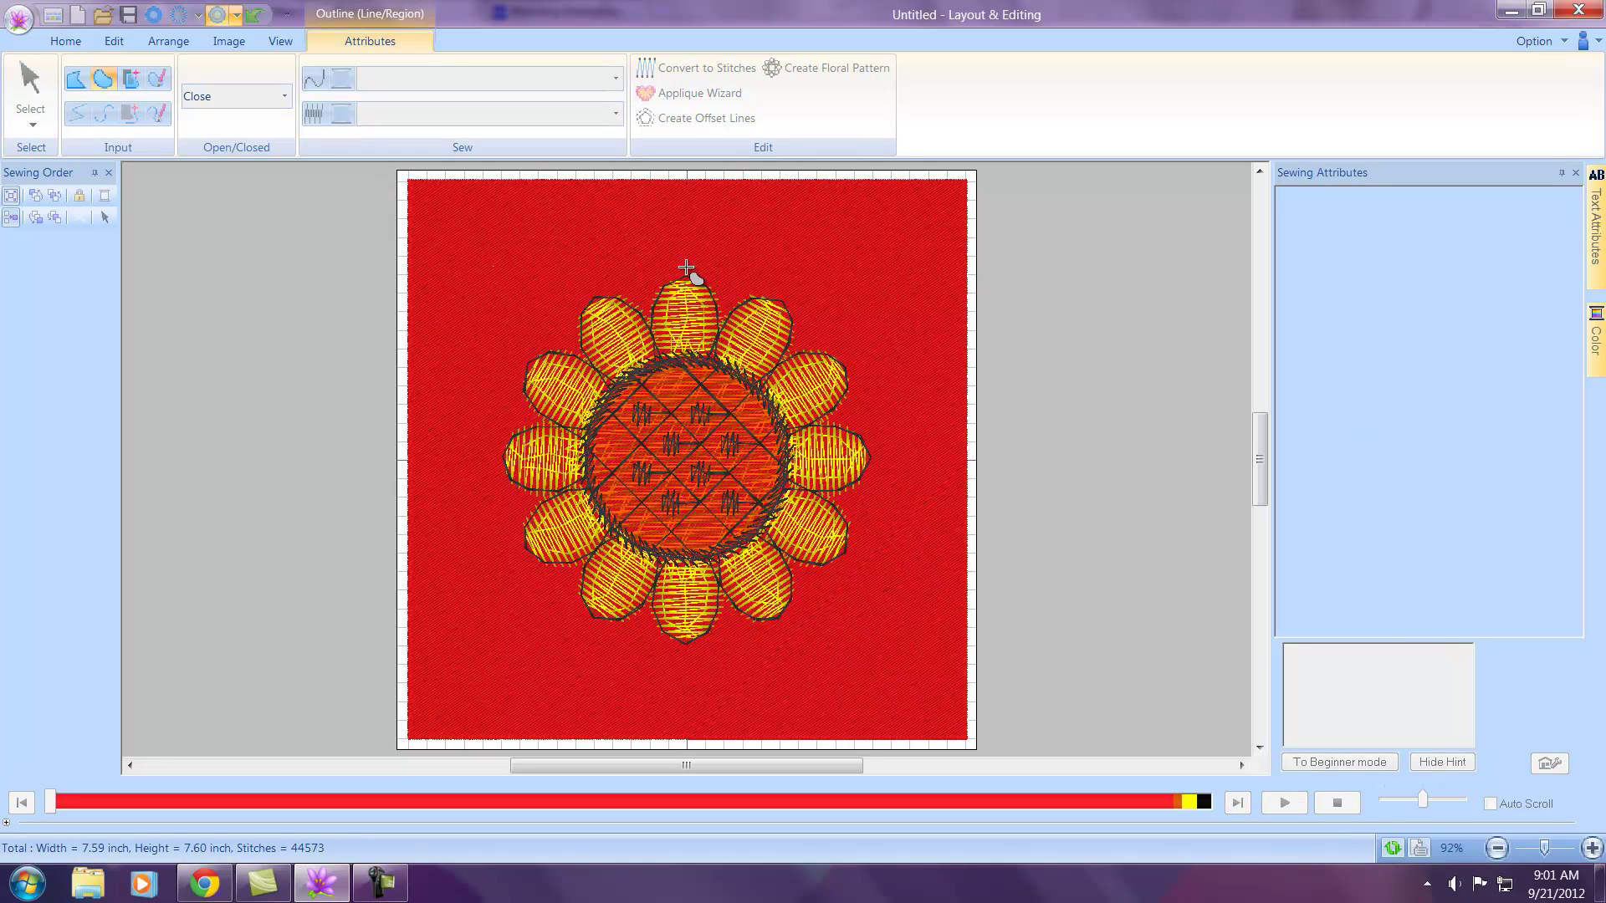
{"action": "left_click", "coordinate": [733, 294]}
{"action": "double_click", "coordinate": [781, 287]}
{"action": "left_click", "coordinate": [850, 355]}
{"action": "left_click", "coordinate": [886, 458]}
{"action": "left_click", "coordinate": [857, 560]}
{"action": "left_click", "coordinate": [806, 578]}
{"action": "left_click", "coordinate": [783, 627]}
Continue the outline around the bottom and left petals and close it into a red region.
{"action": "left_click", "coordinate": [735, 627]}
{"action": "left_click", "coordinate": [645, 628]}
{"action": "left_click", "coordinate": [573, 577]}
{"action": "left_click", "coordinate": [515, 548]}
{"action": "left_click", "coordinate": [507, 484]}
{"action": "left_click", "coordinate": [524, 421]}
{"action": "left_click", "coordinate": [567, 347]}
{"action": "left_click", "coordinate": [644, 300]}
{"action": "double_click", "coordinate": [677, 269]}
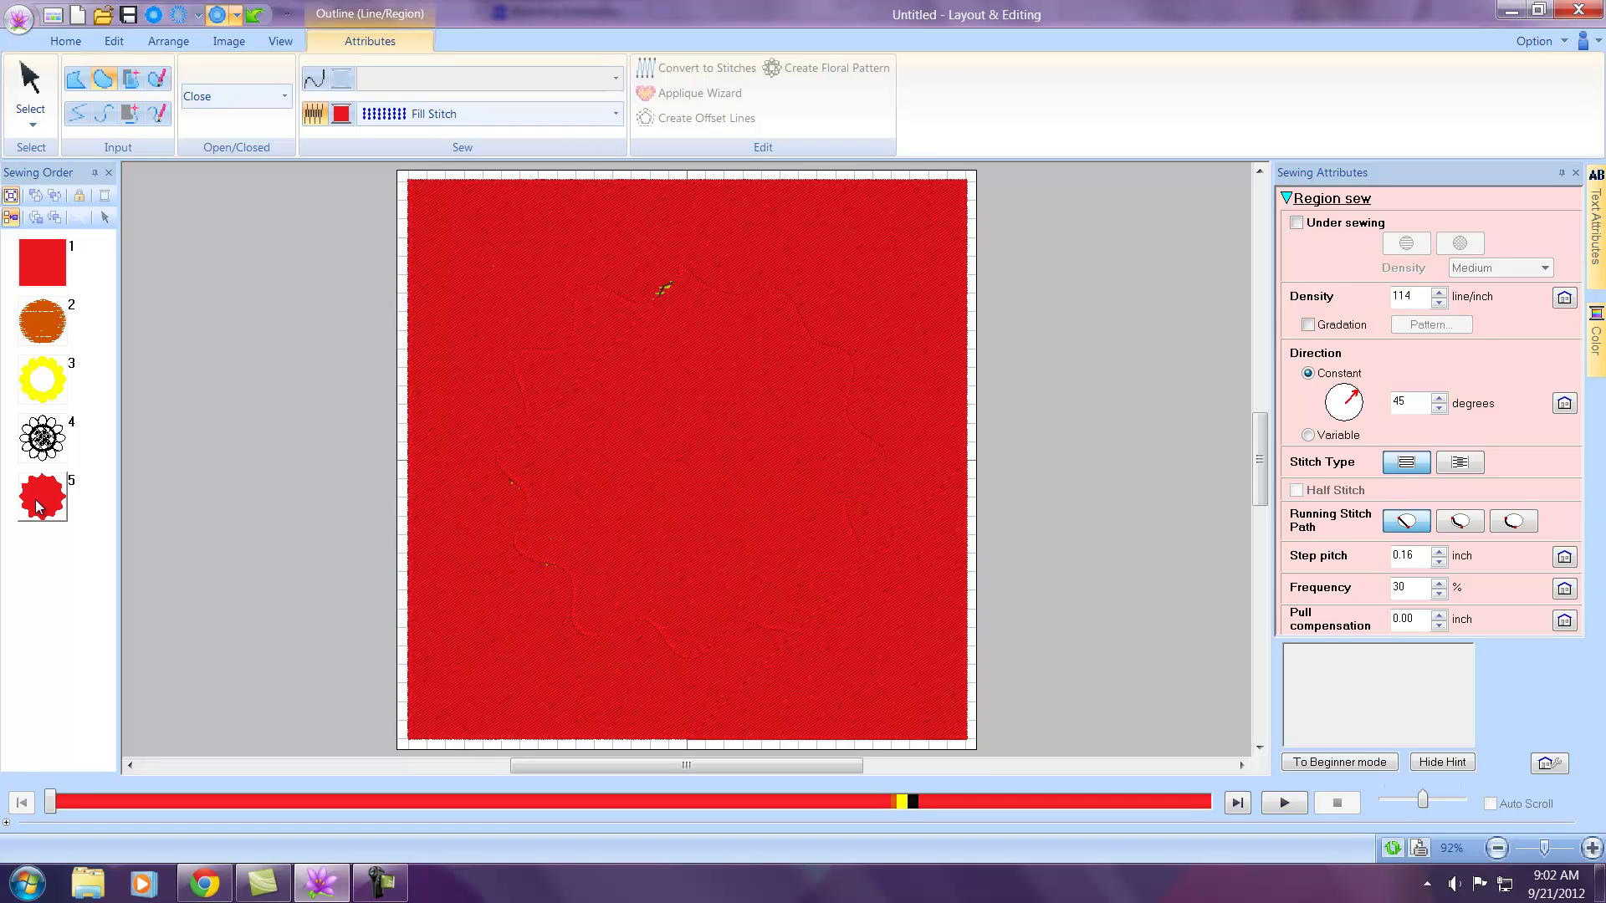
Cut the traced flower shape (item 5) out of the red background with Remove Overlap.
{"action": "left_click", "coordinate": [47, 269]}
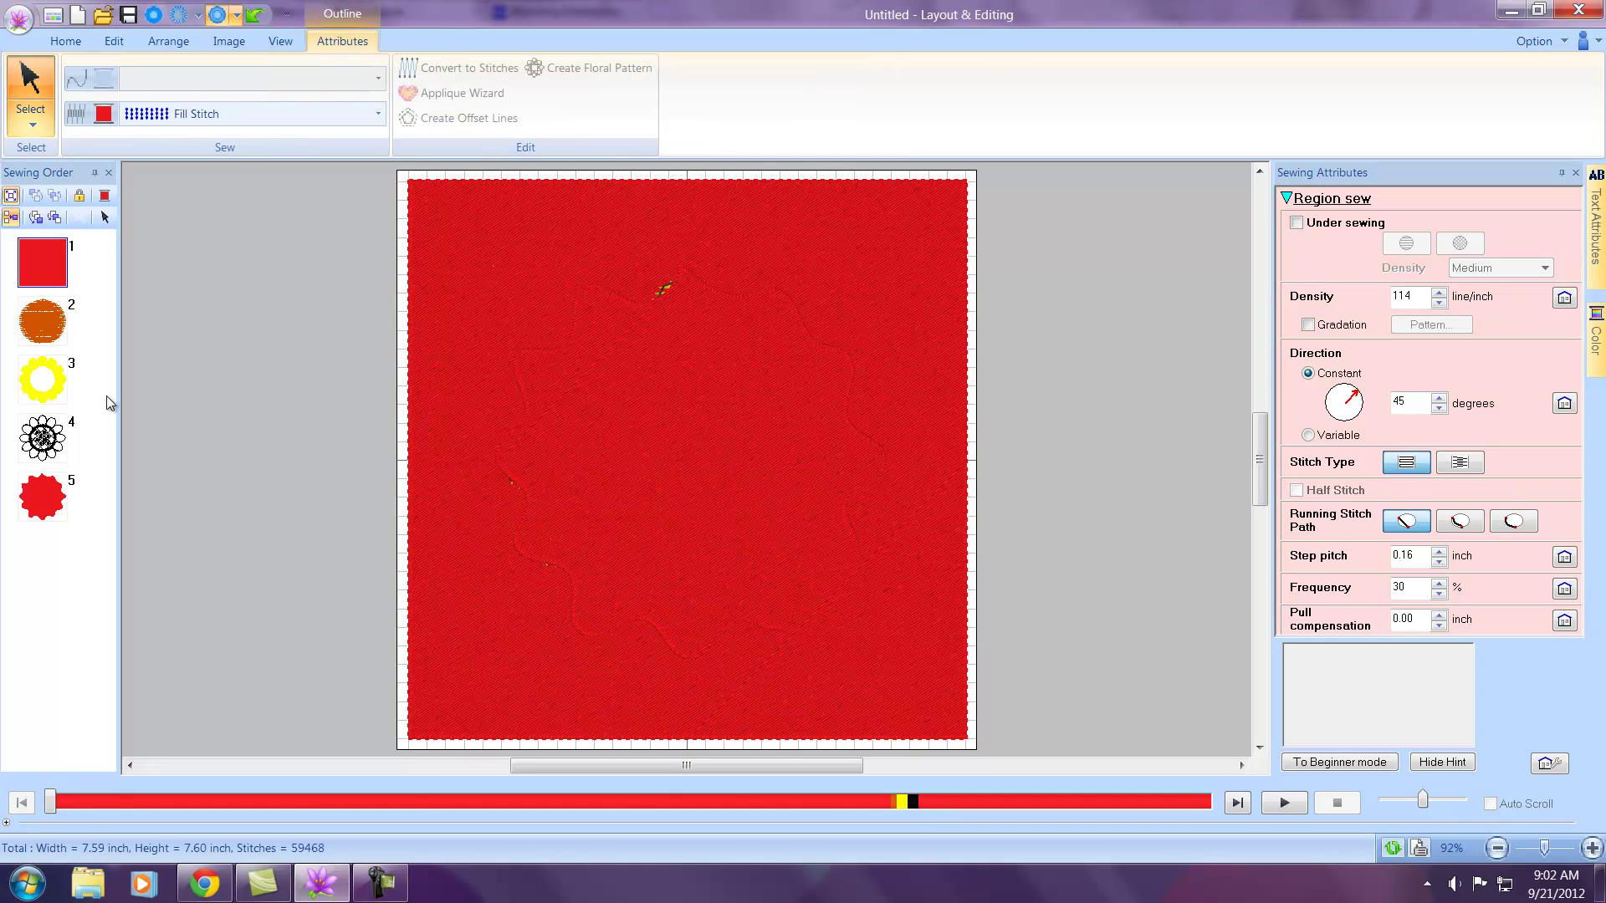
{"action": "left_click", "coordinate": [42, 499]}
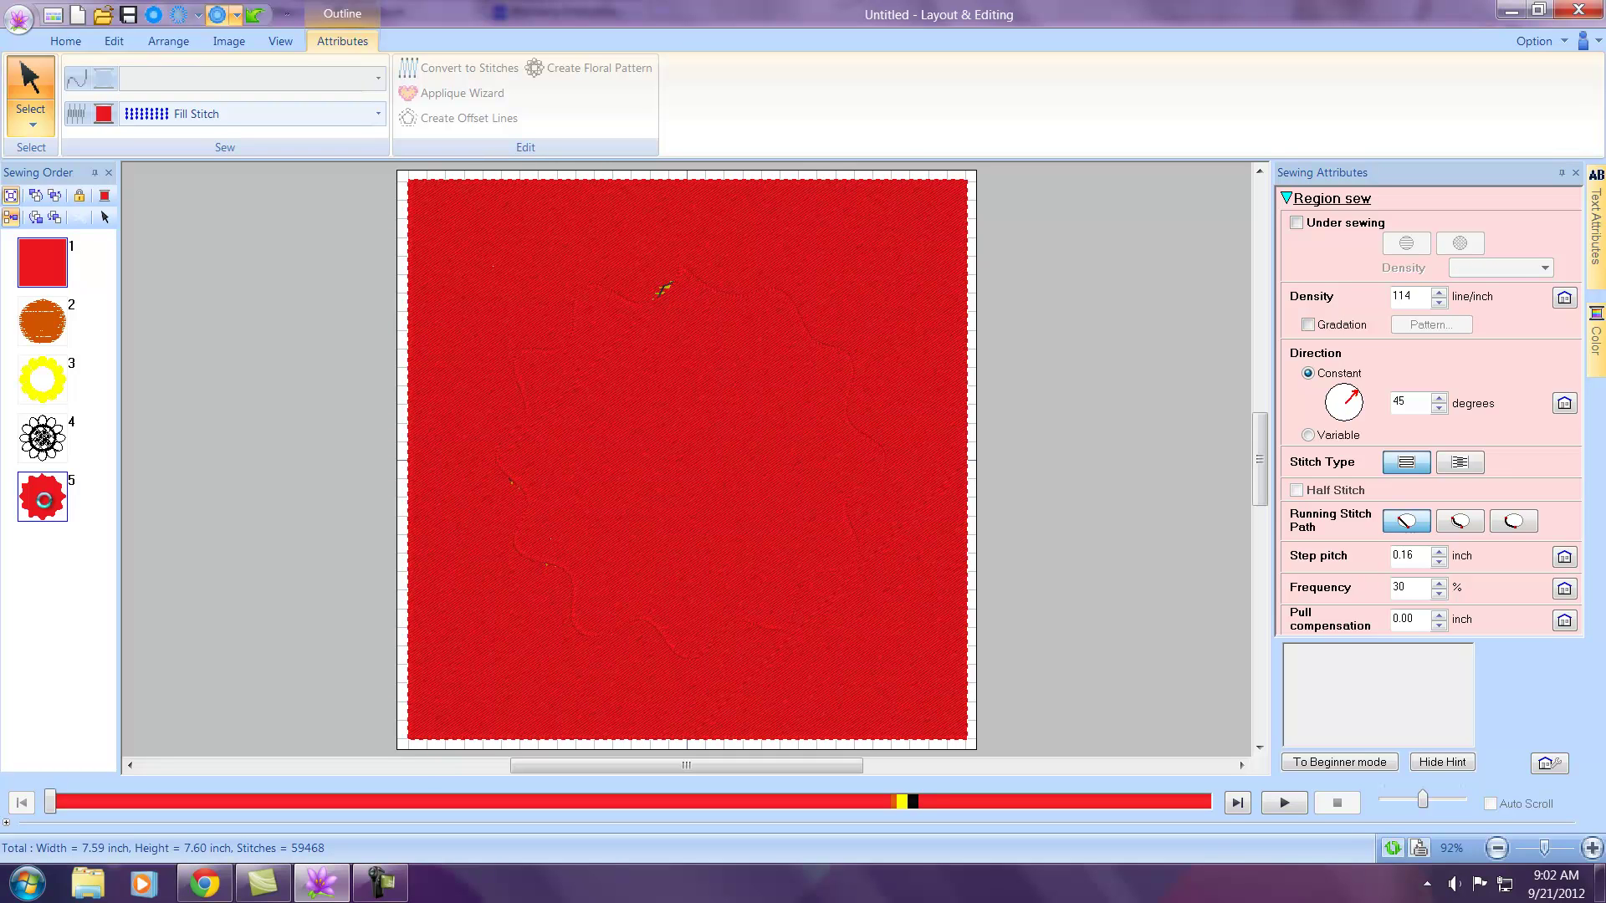
{"action": "right_click", "coordinate": [44, 499]}
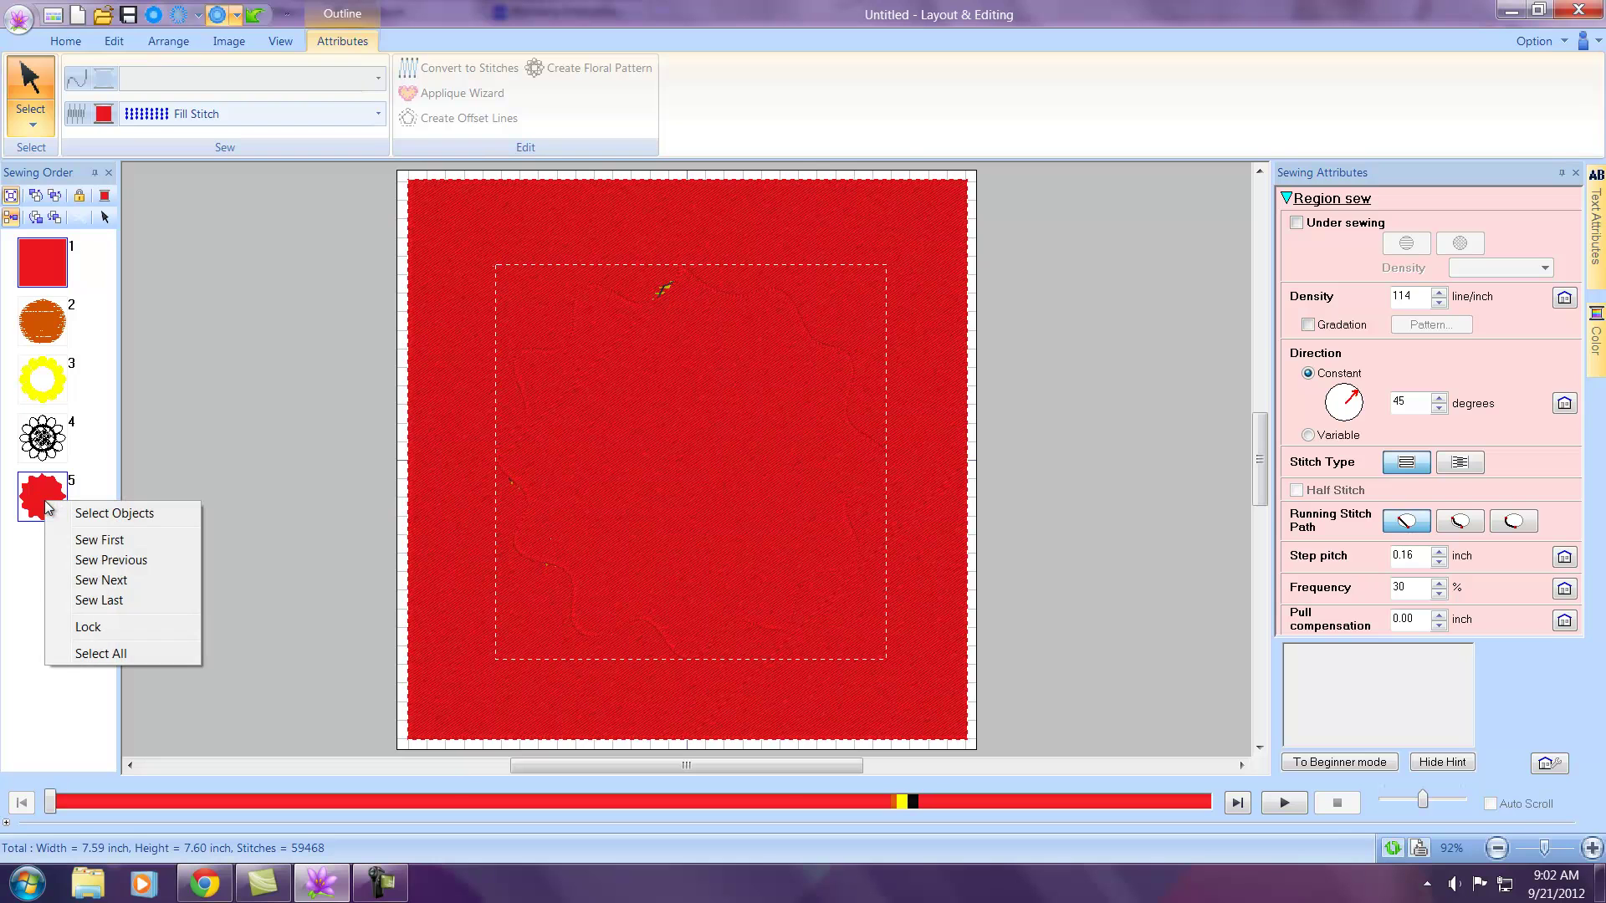
{"action": "left_click", "coordinate": [99, 512]}
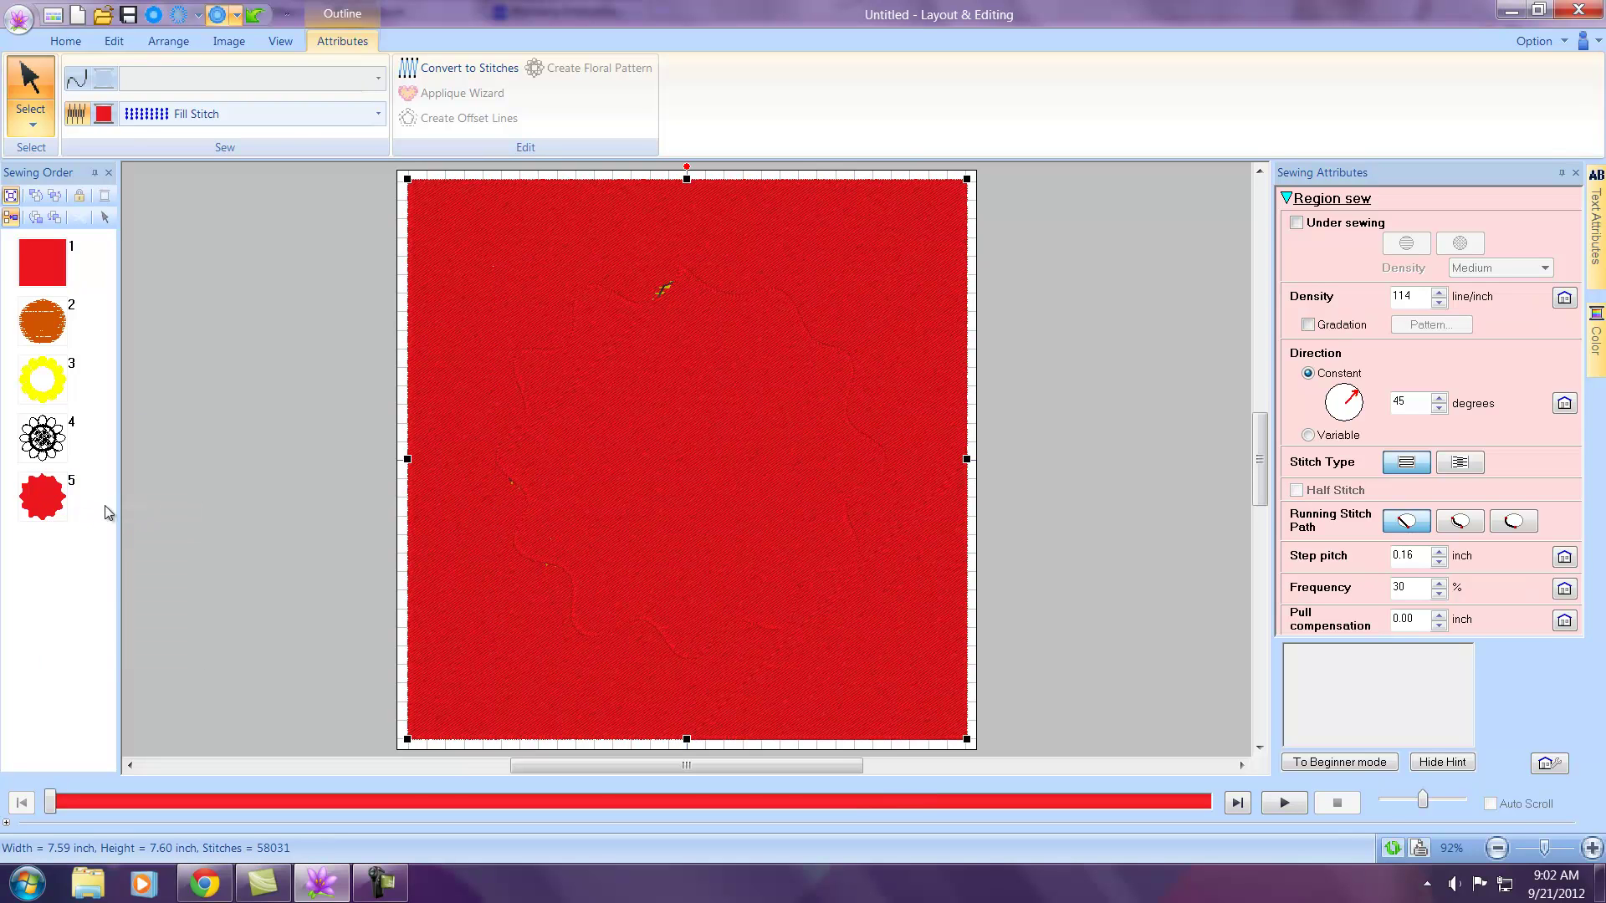
{"action": "left_click", "coordinate": [113, 43]}
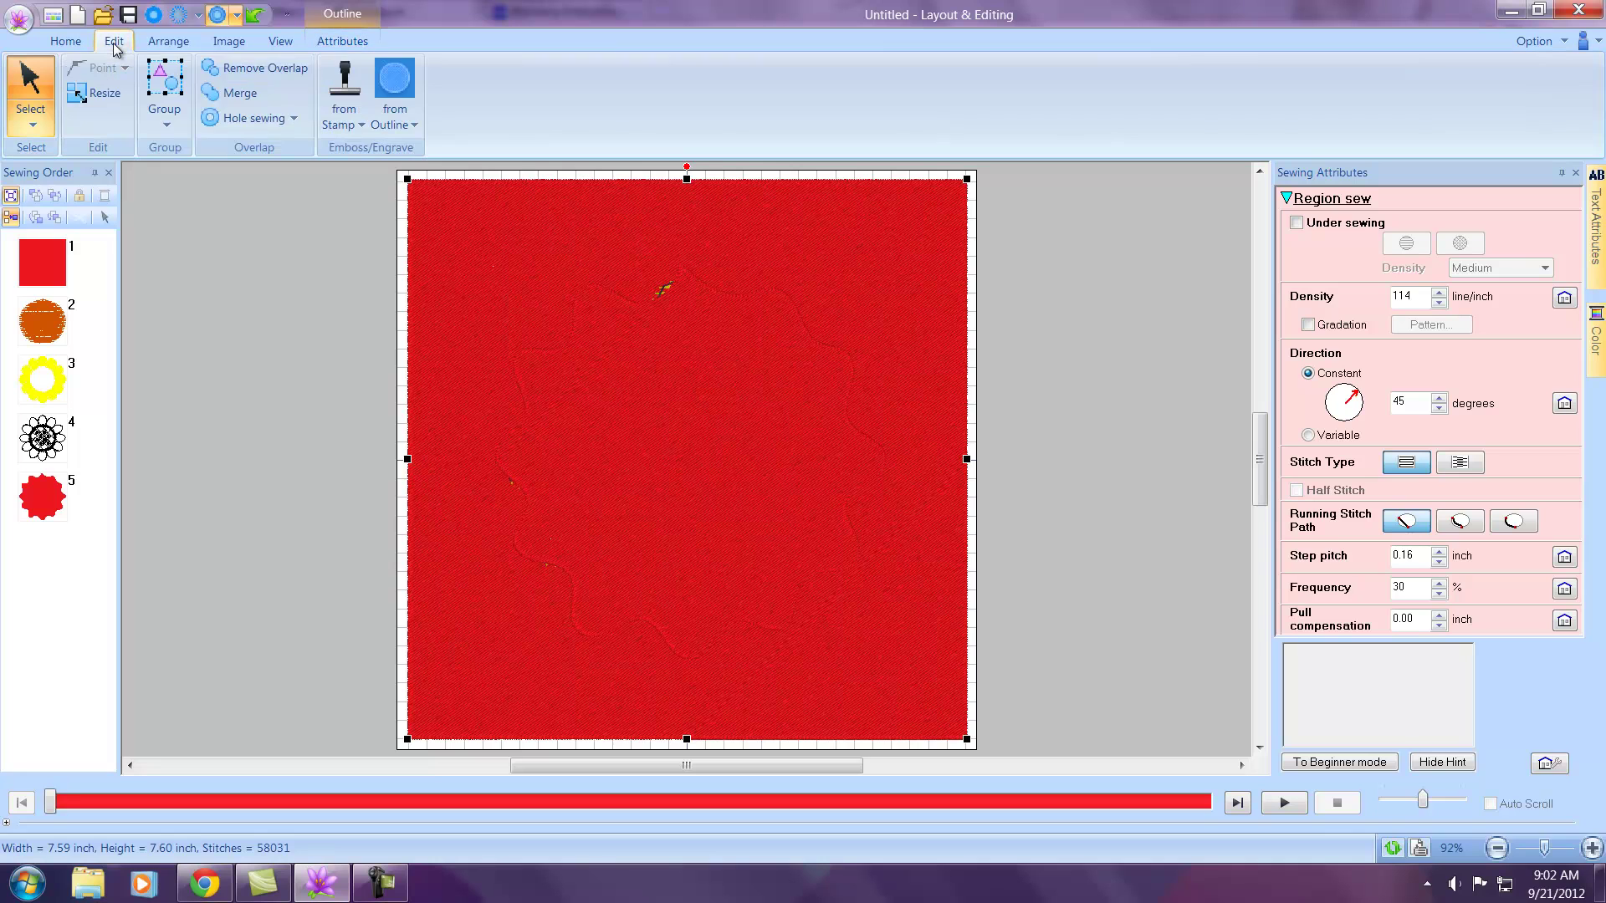
{"action": "left_click", "coordinate": [253, 74]}
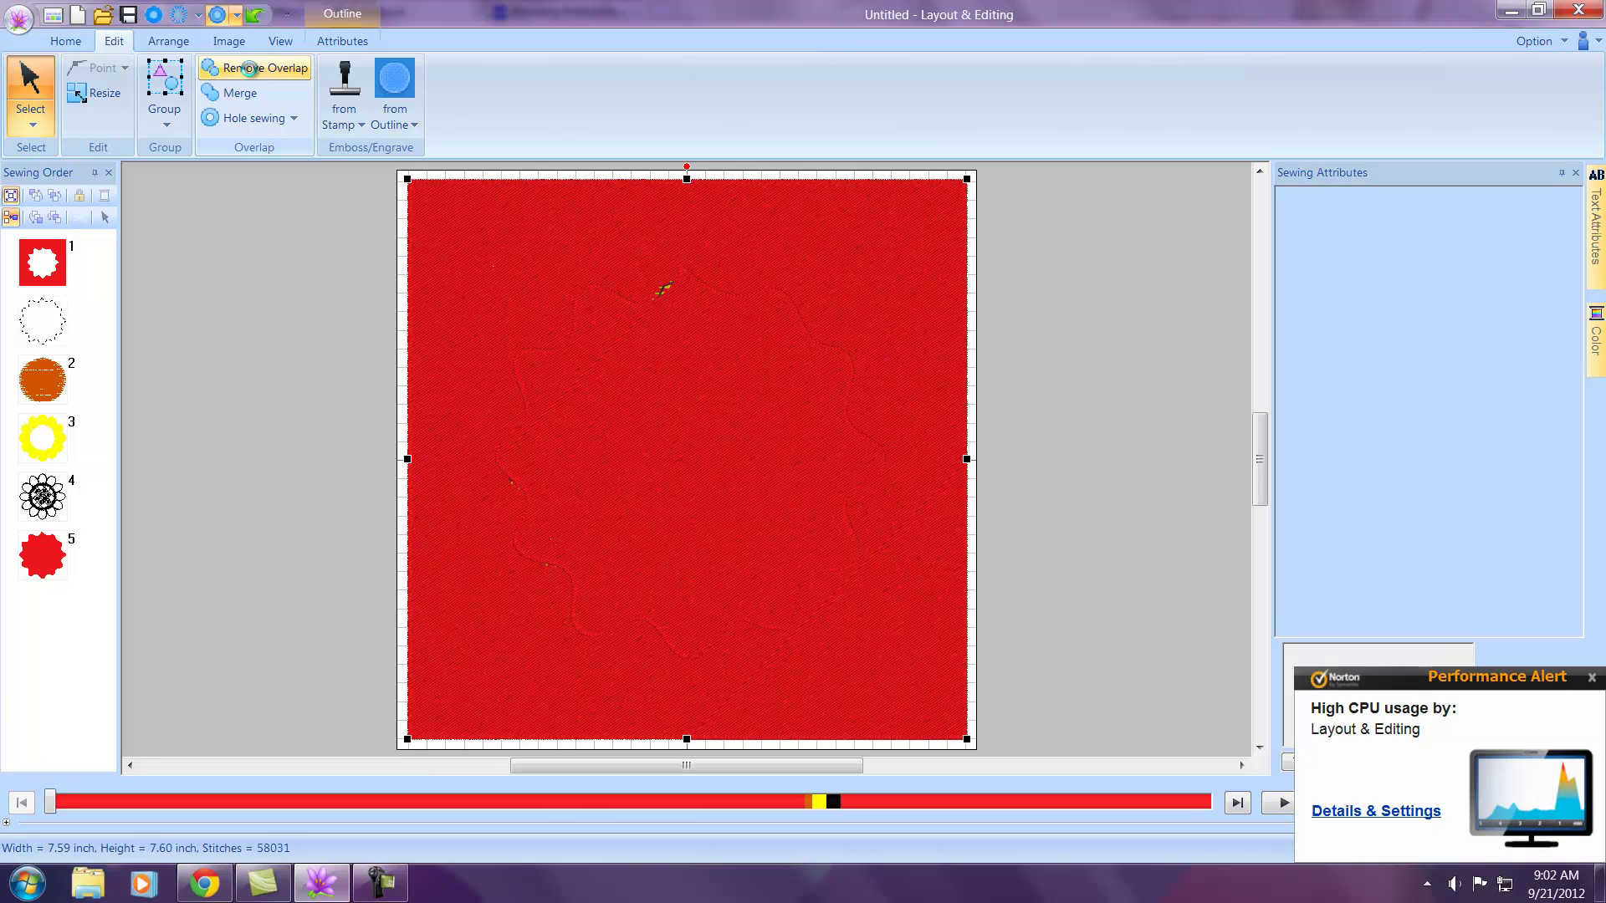
{"action": "left_click", "coordinate": [57, 270]}
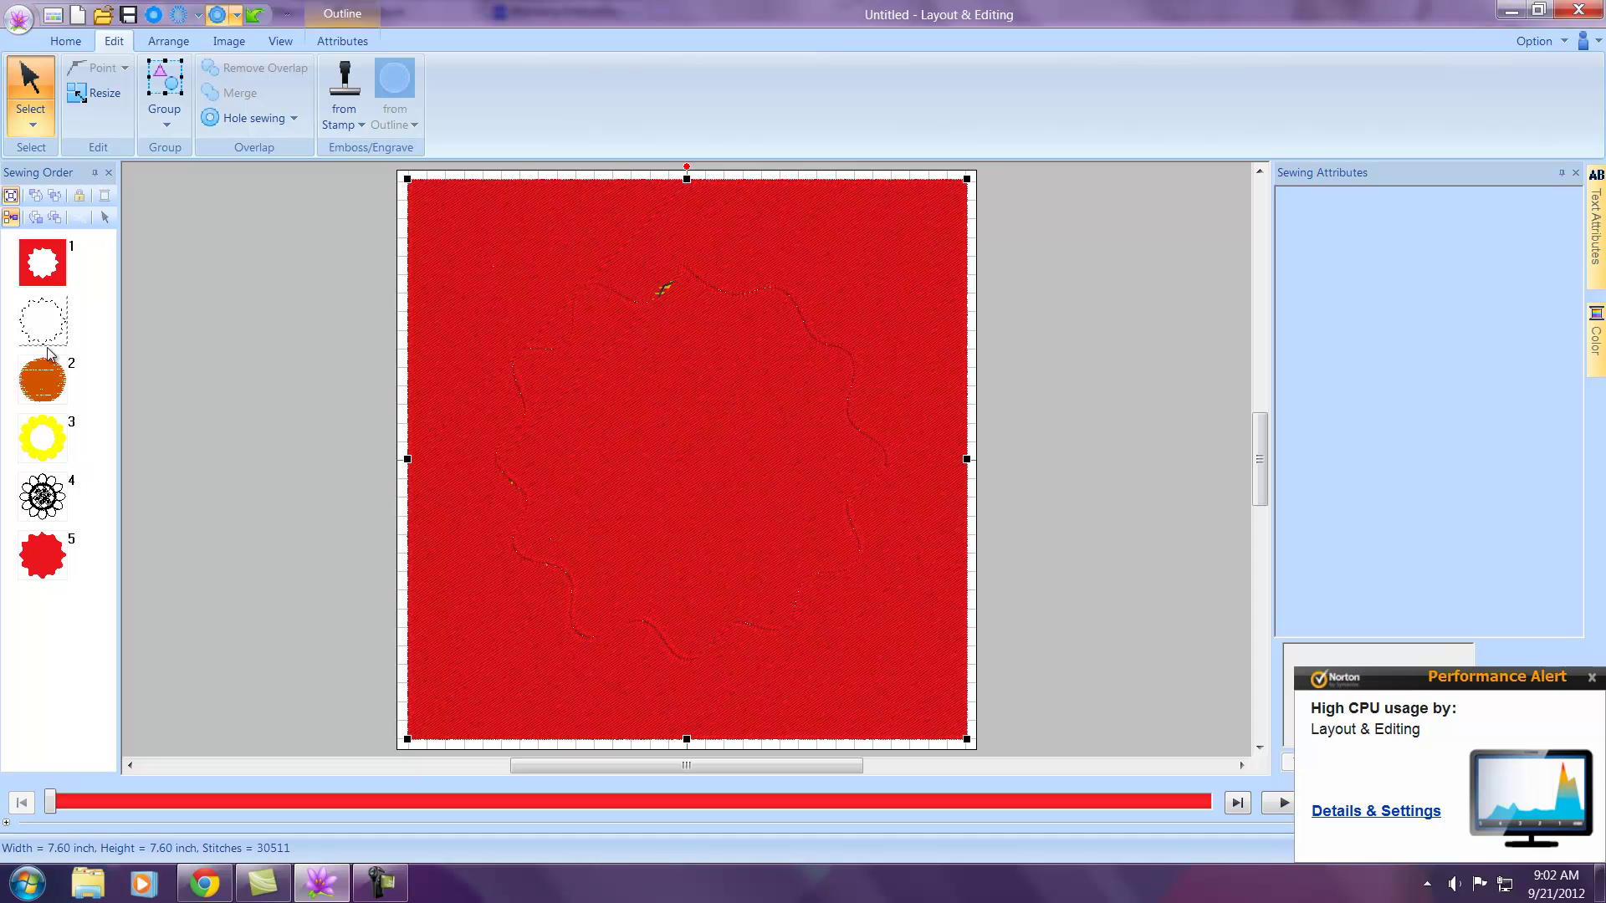
Delete the traced flower shape, leaving the sunflower inside the background's hole.
{"action": "left_click", "coordinate": [44, 558]}
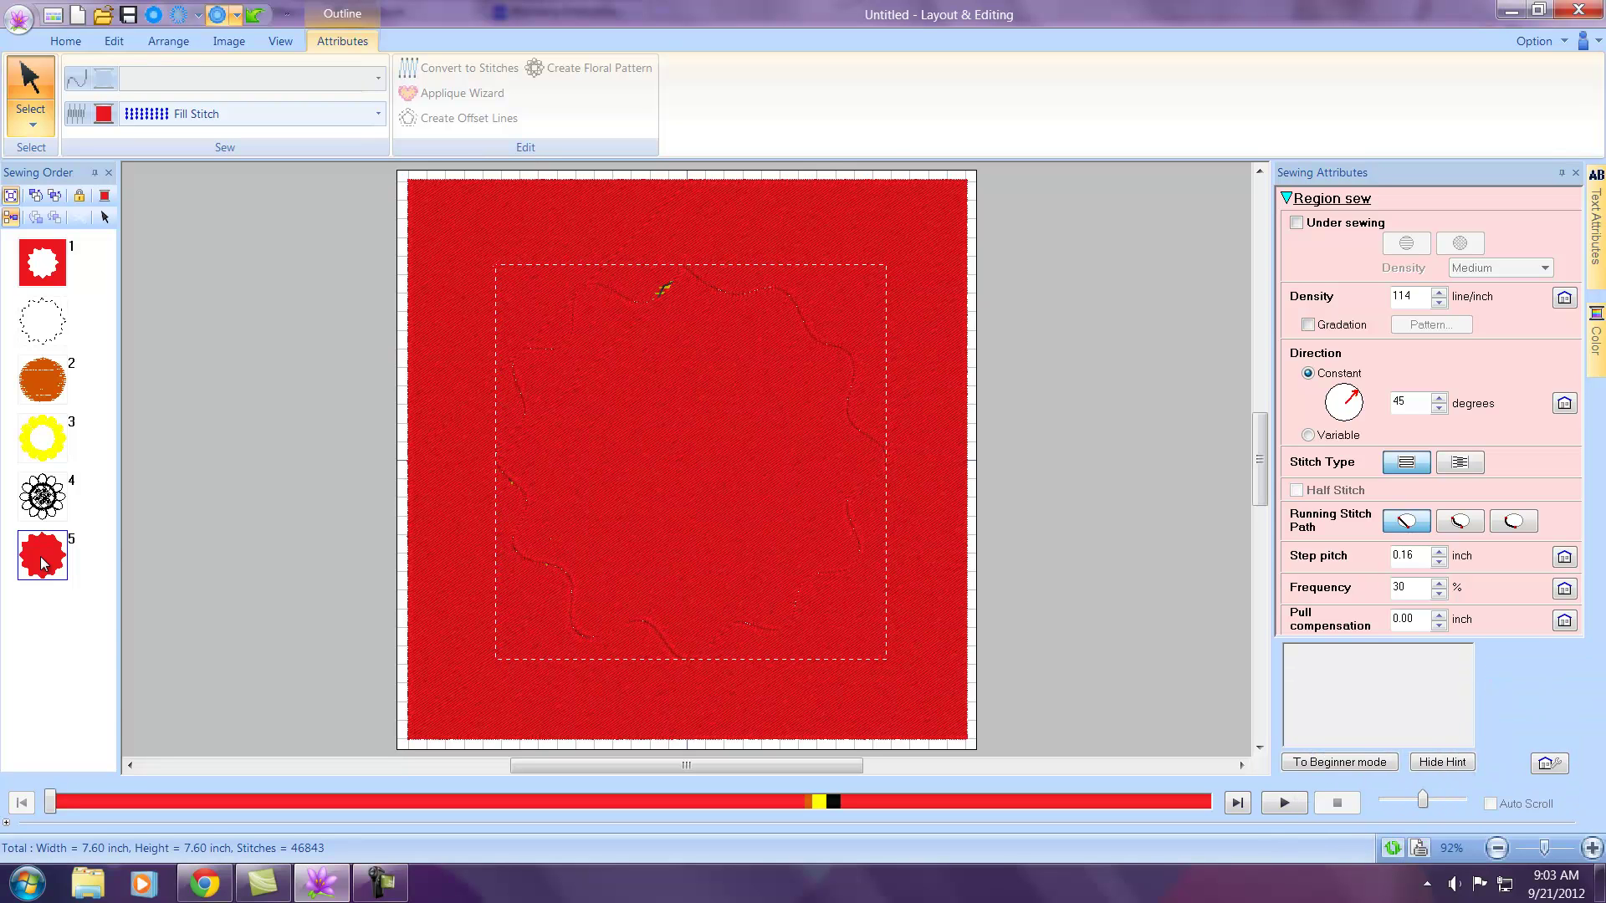
{"action": "right_click", "coordinate": [44, 559]}
{"action": "left_click", "coordinate": [97, 565]}
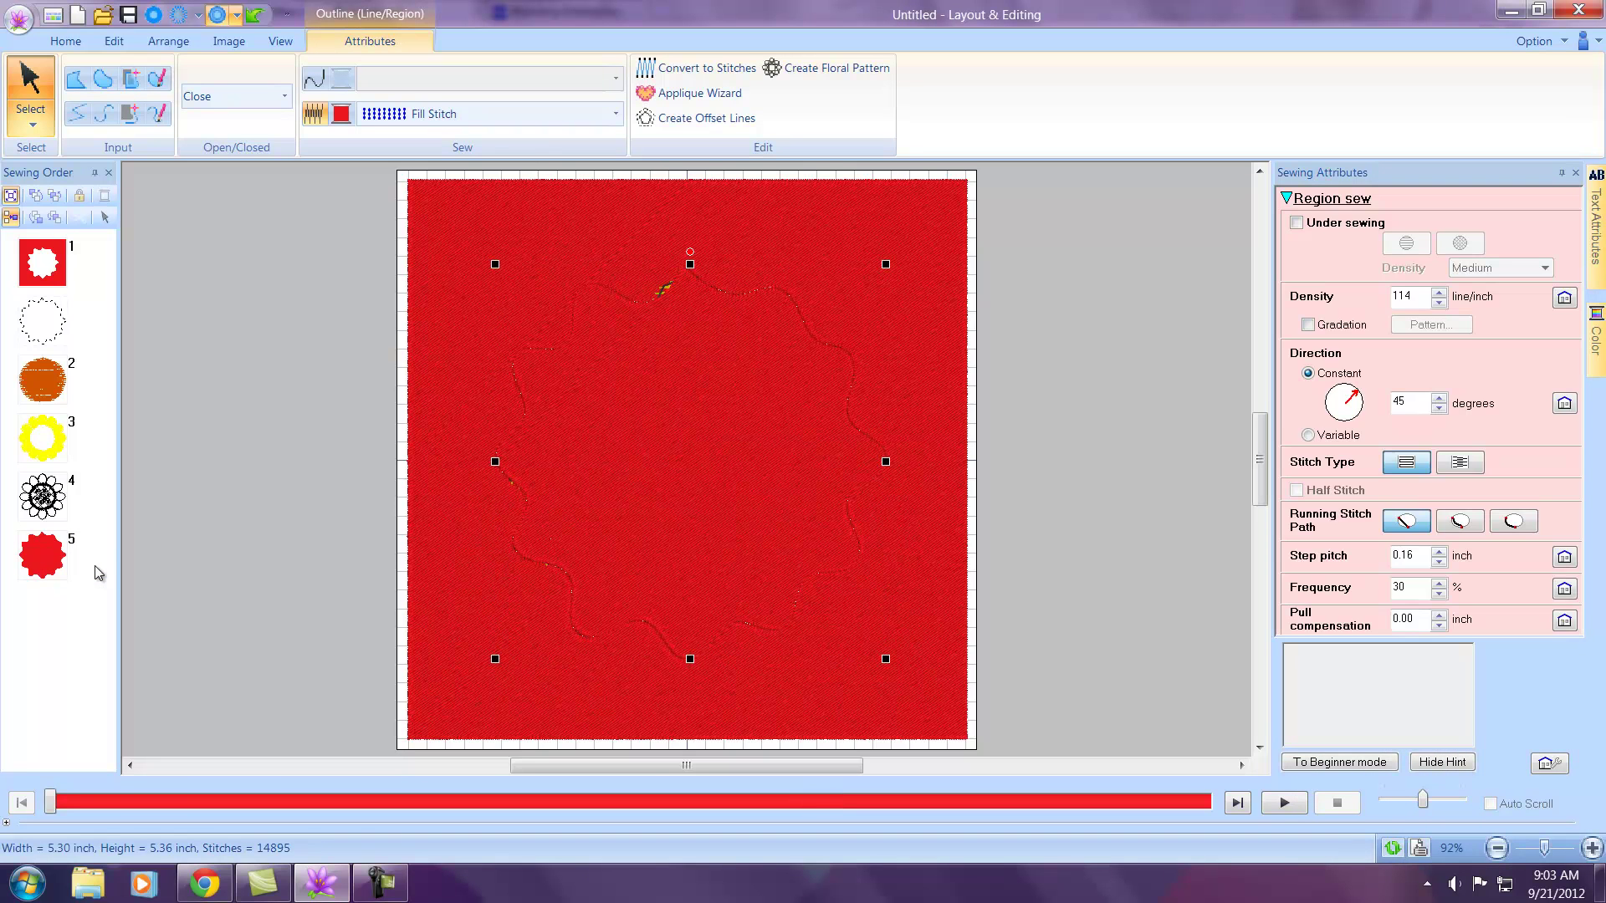
{"action": "key", "text": "Delete"}
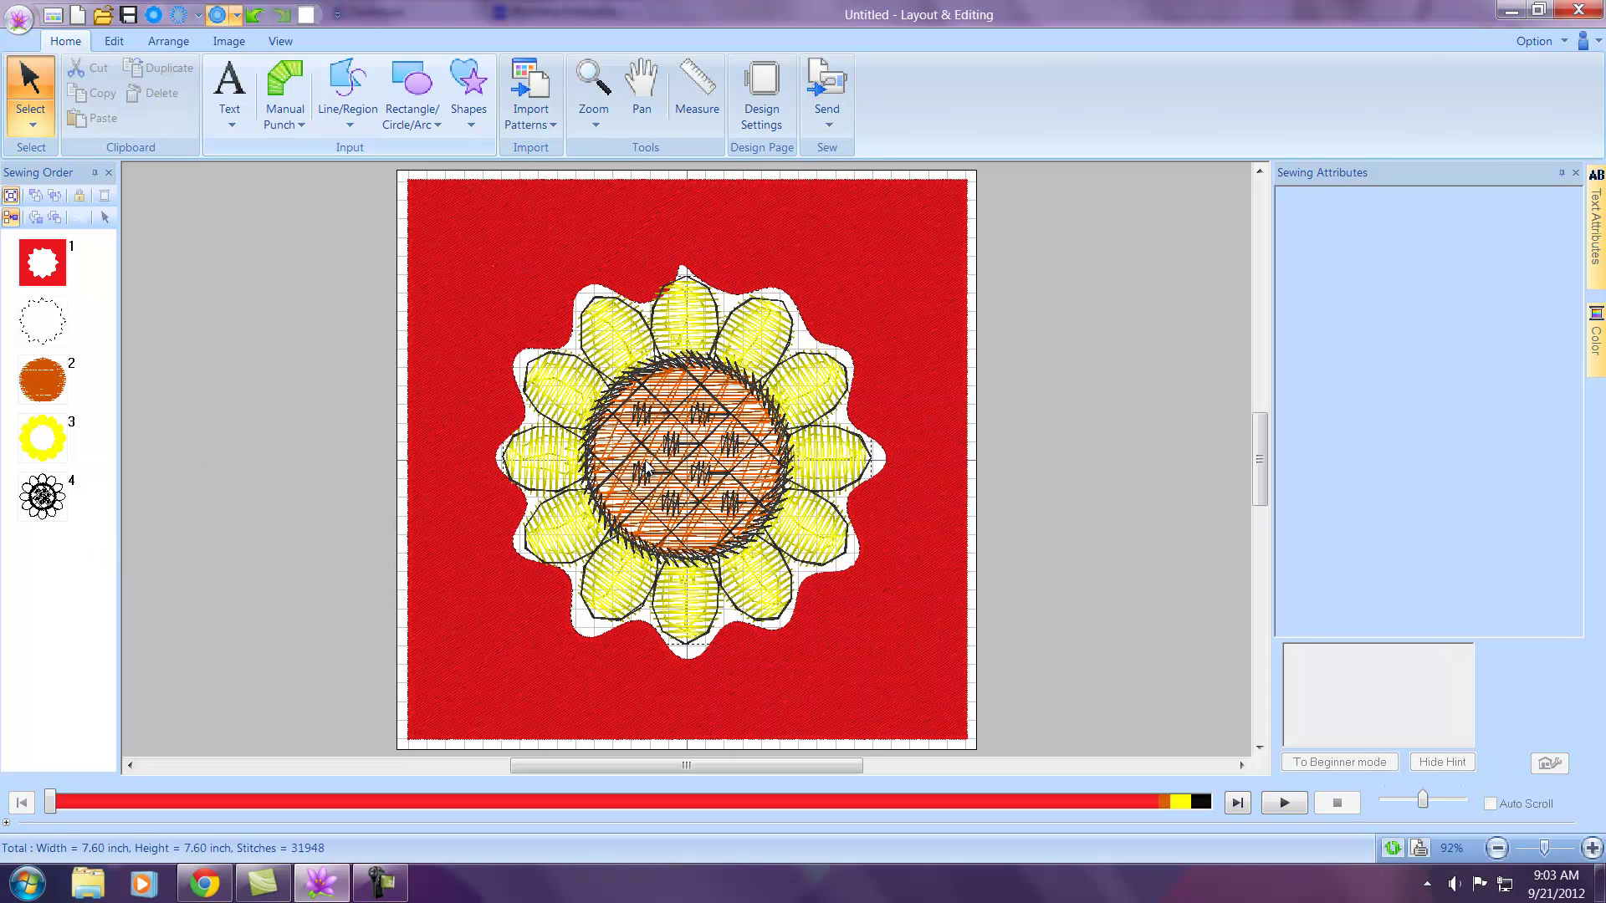
{"action": "left_click", "coordinate": [44, 266]}
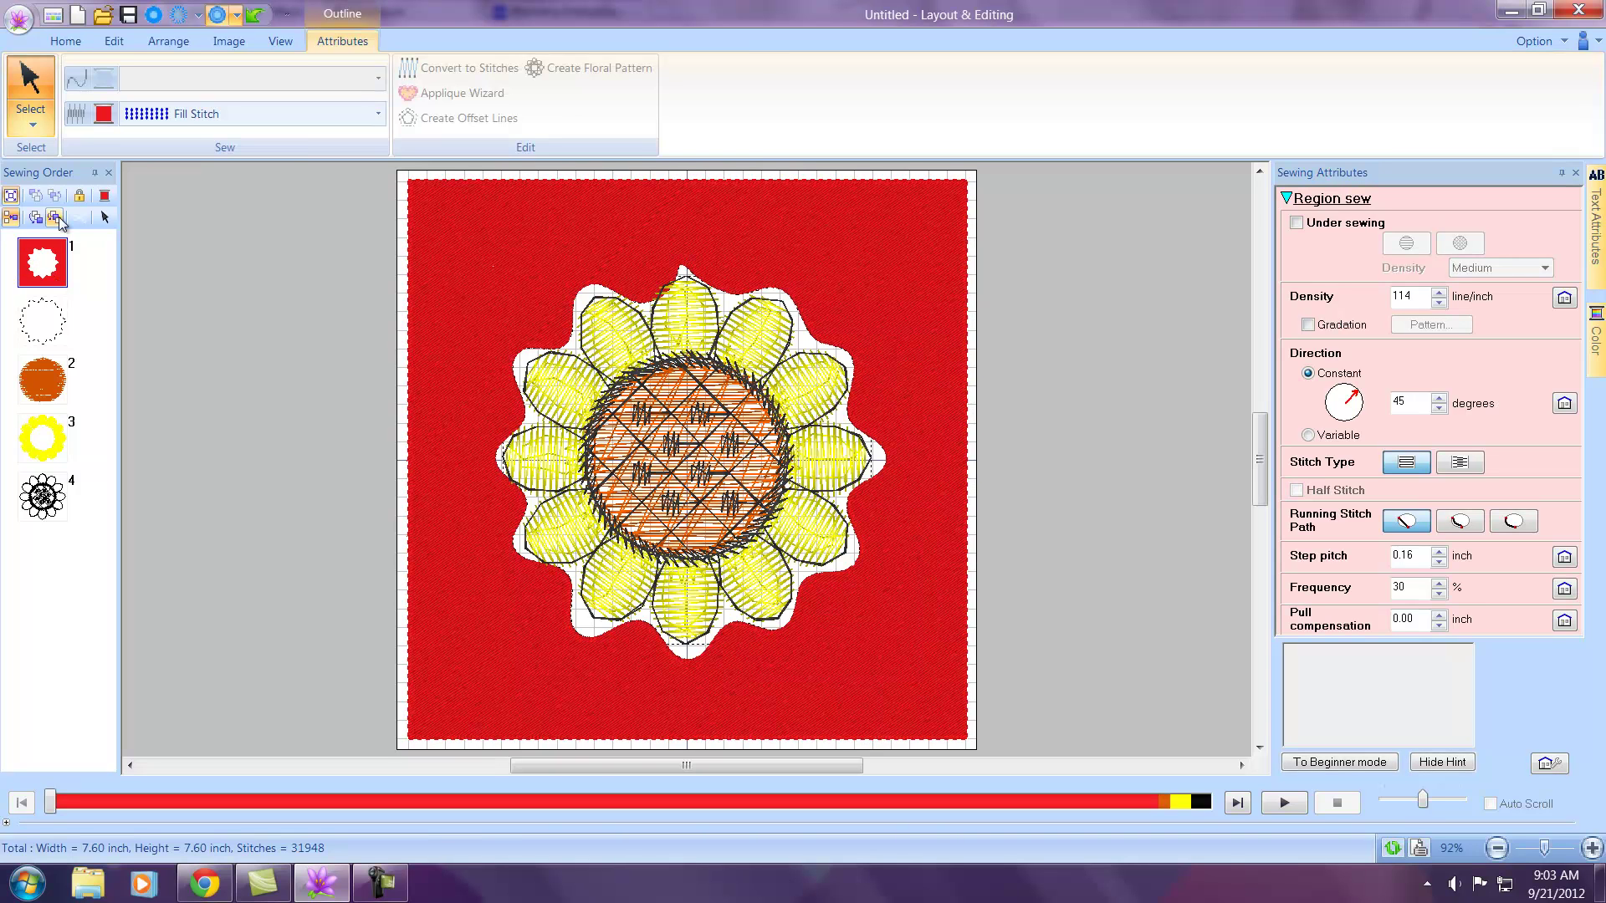
Change the background's region sew type to Stippling Stitch with 0.12 inch spacing.
{"action": "left_click", "coordinate": [378, 114]}
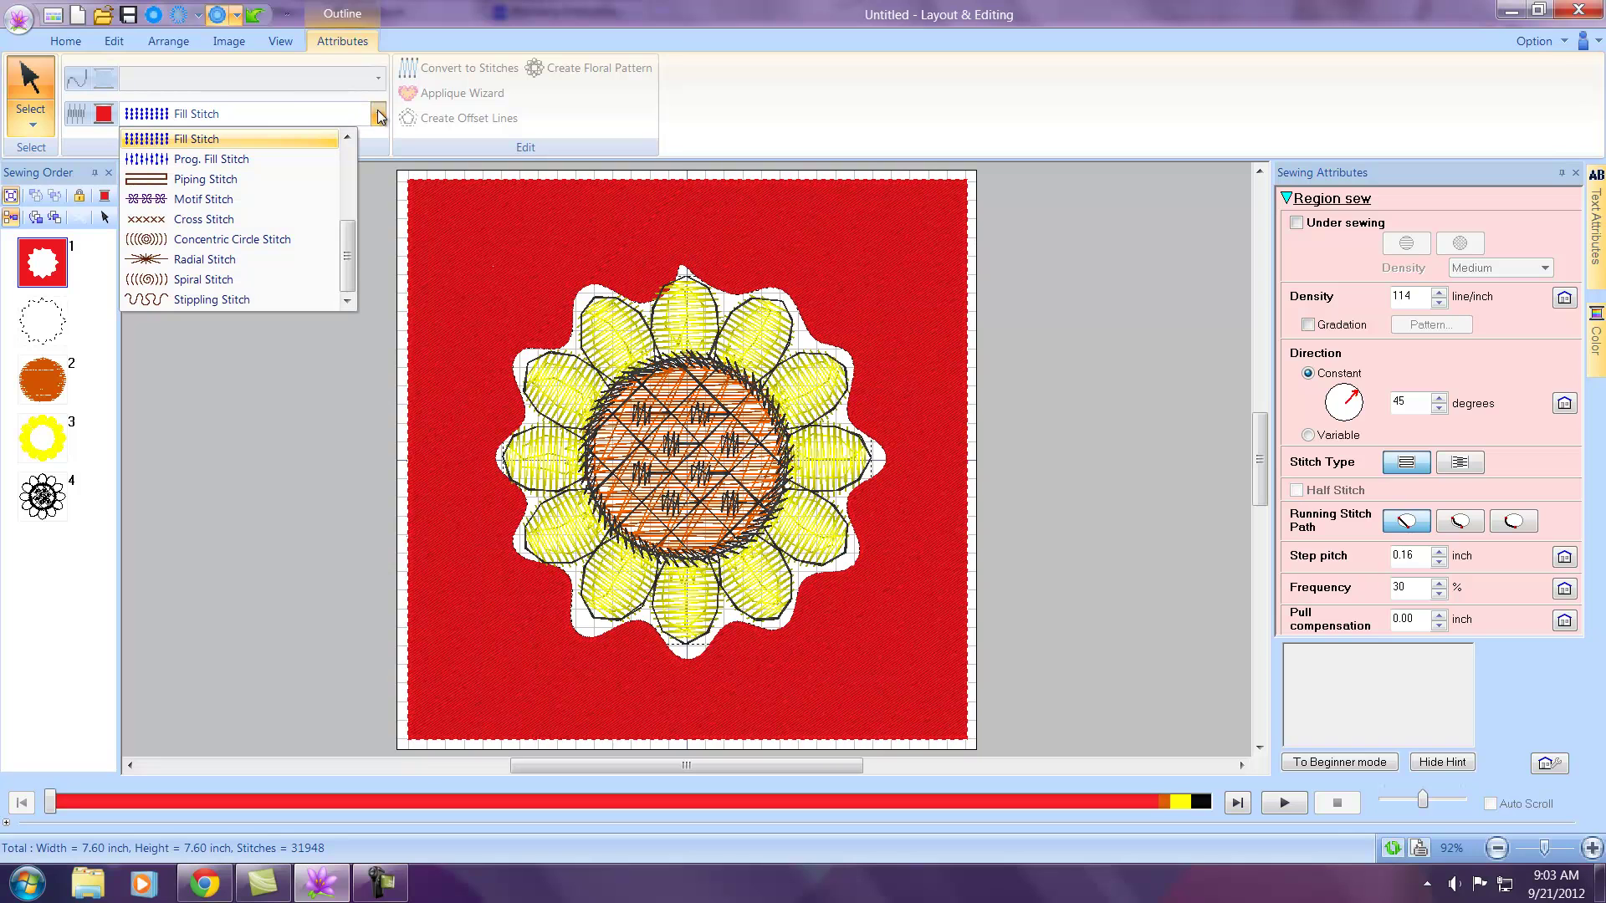
{"action": "left_click", "coordinate": [192, 301]}
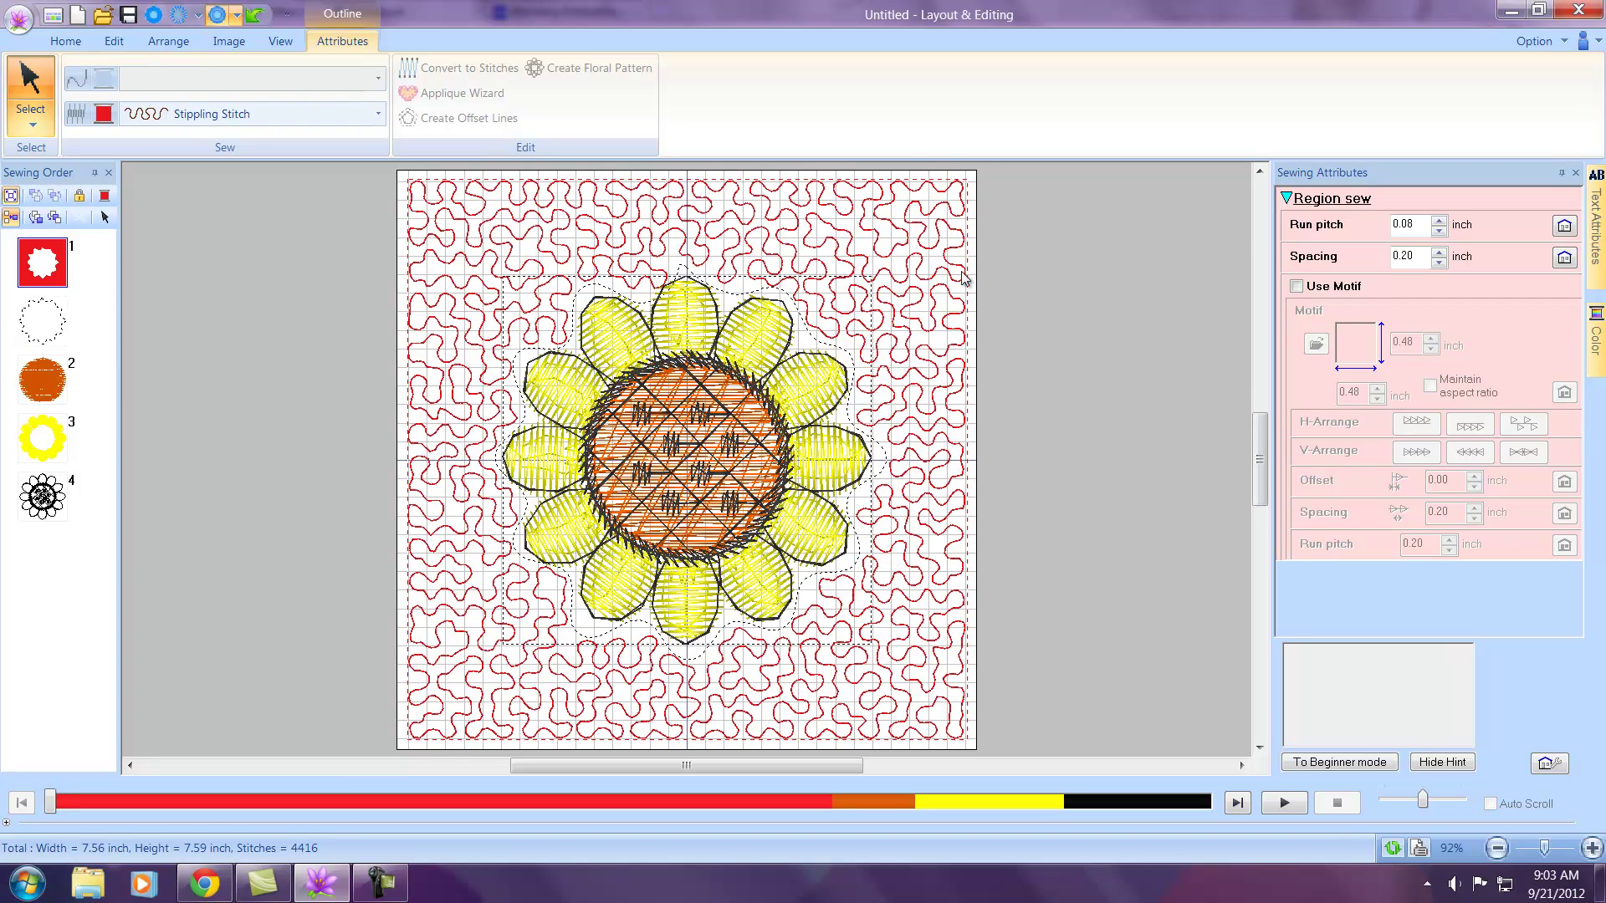
{"action": "mouse_move", "coordinate": [1355, 266]}
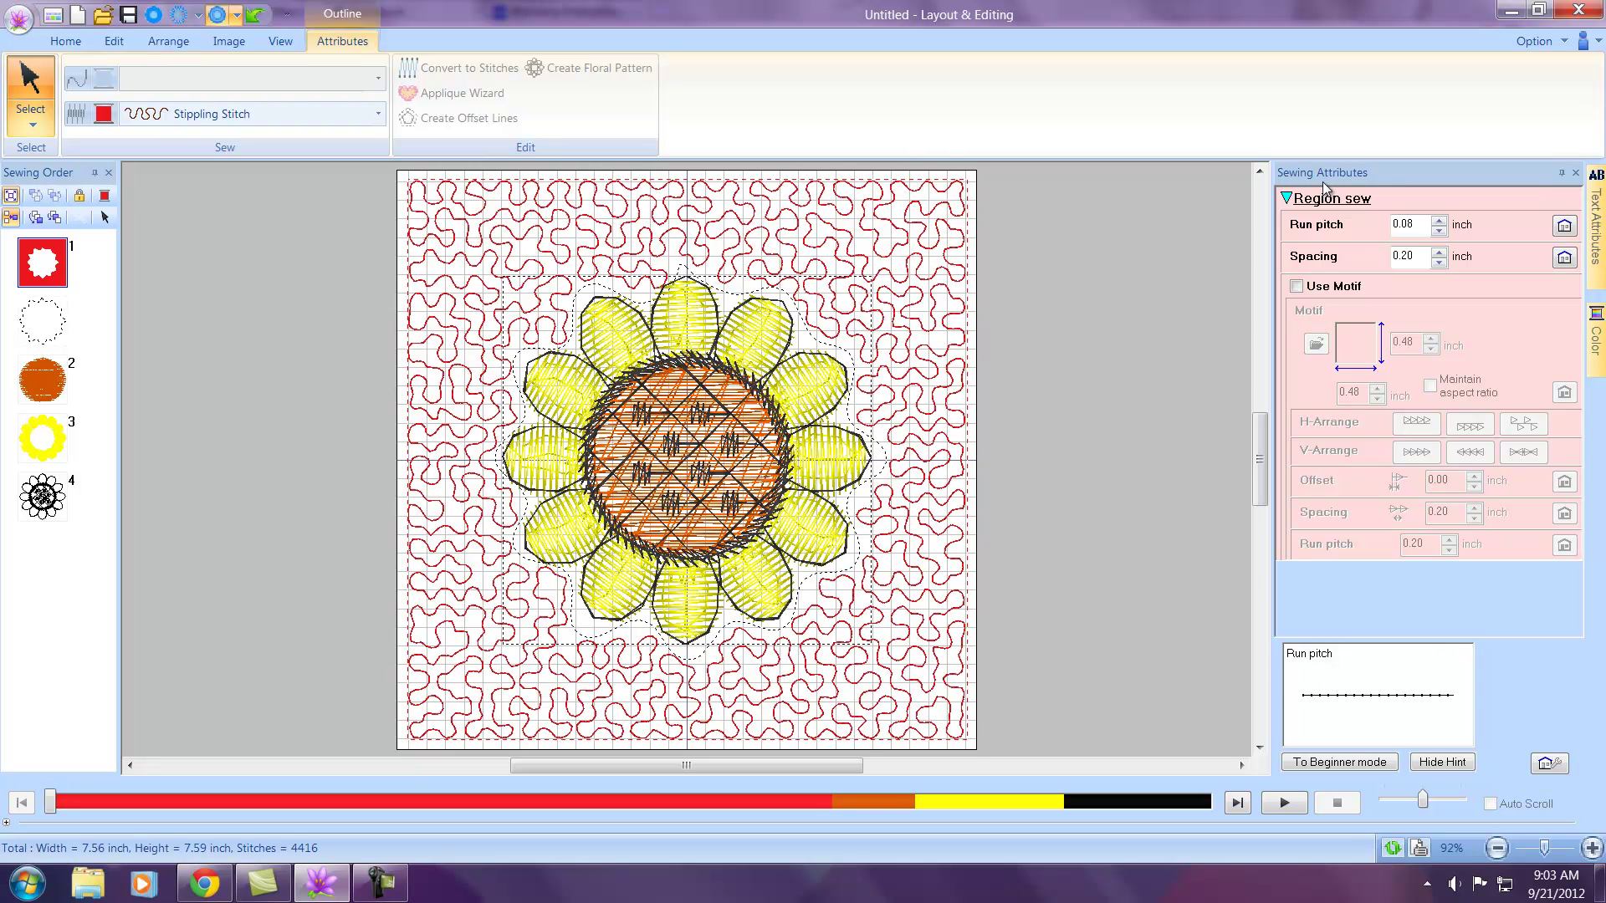
{"action": "left_click", "coordinate": [1439, 264]}
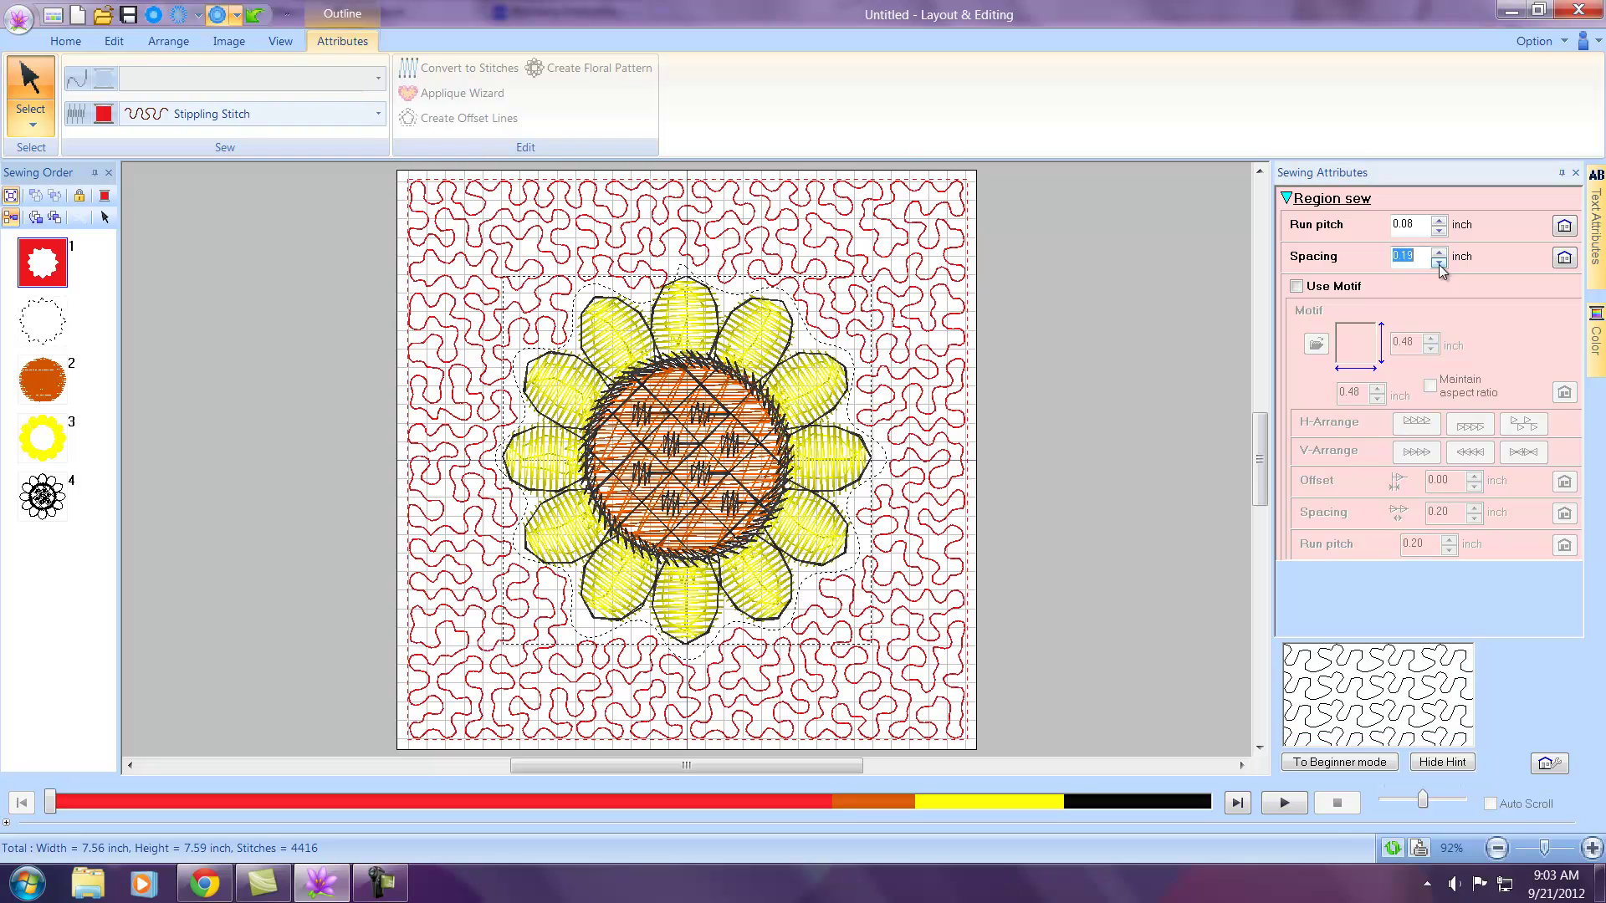